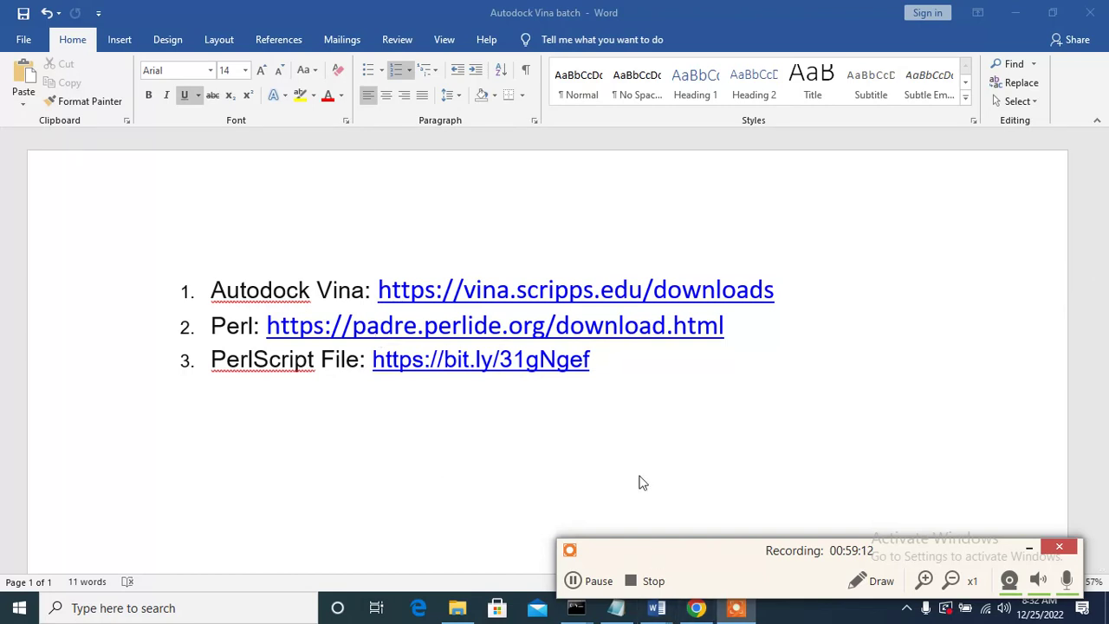
- Switch to Chrome and view the Padre Perl IDE download page
click(698, 617)
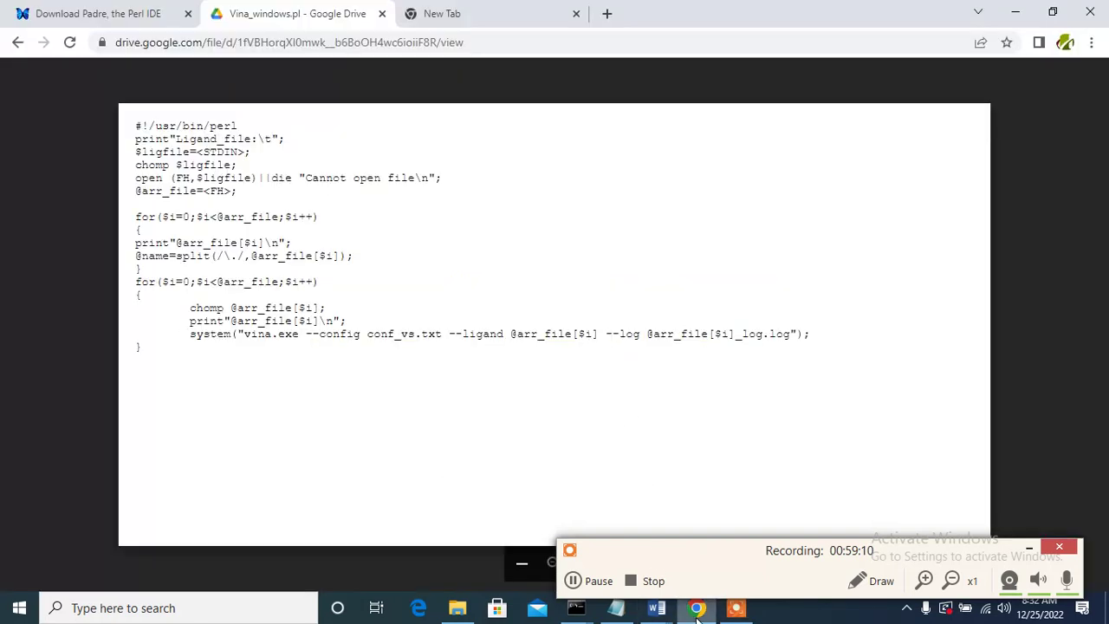
click(76, 11)
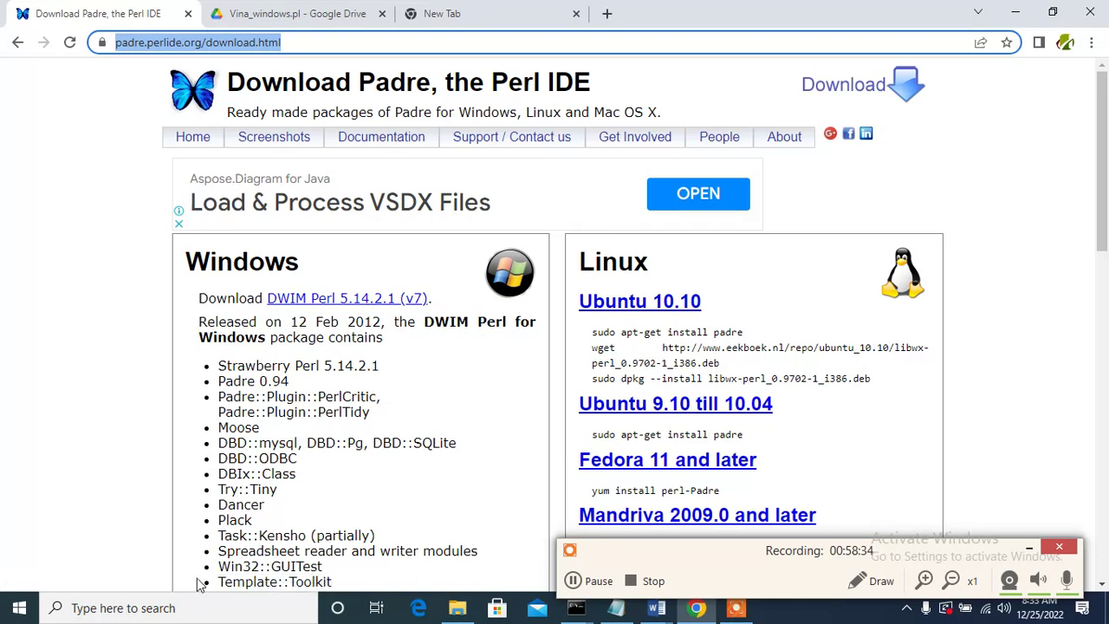
- Open Command Prompt and check the installed Perl version with the command perl -v
click(208, 611)
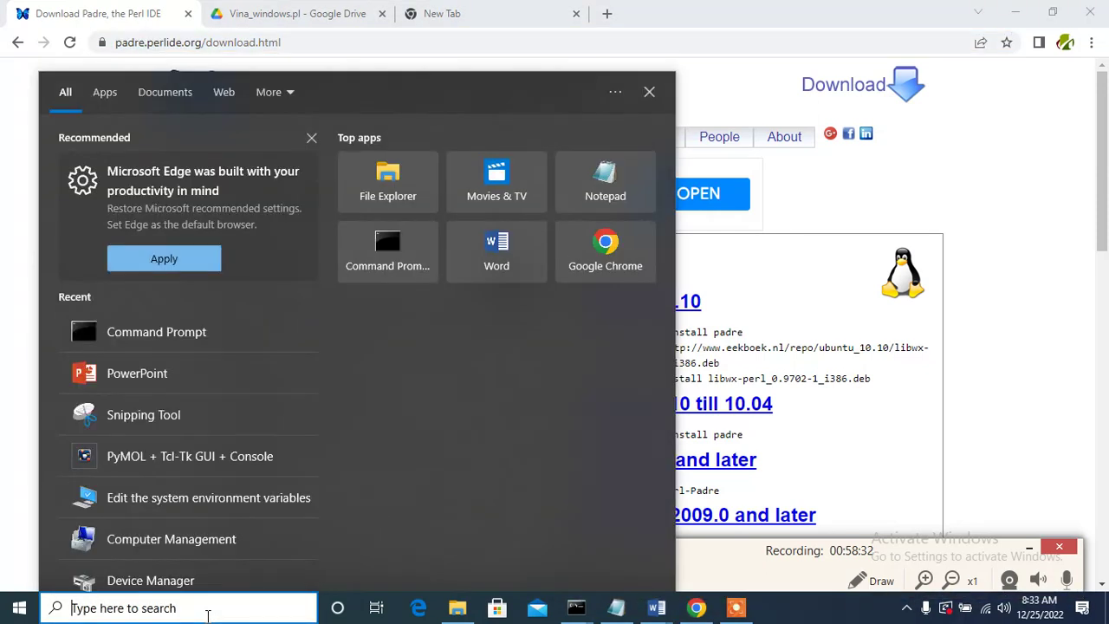
text(cmd)
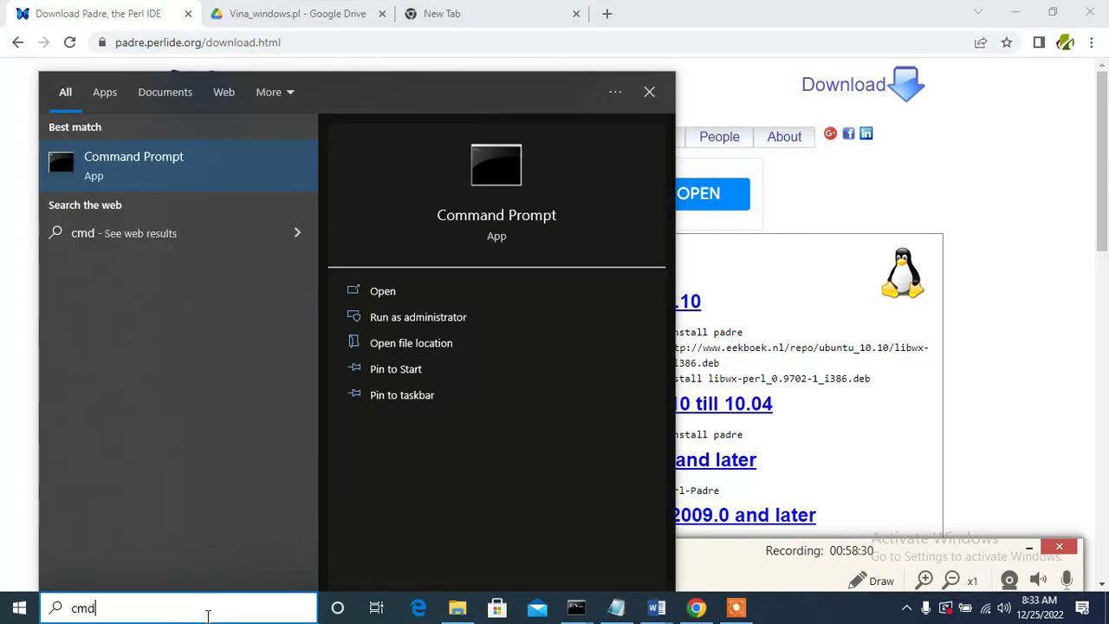
key(Return)
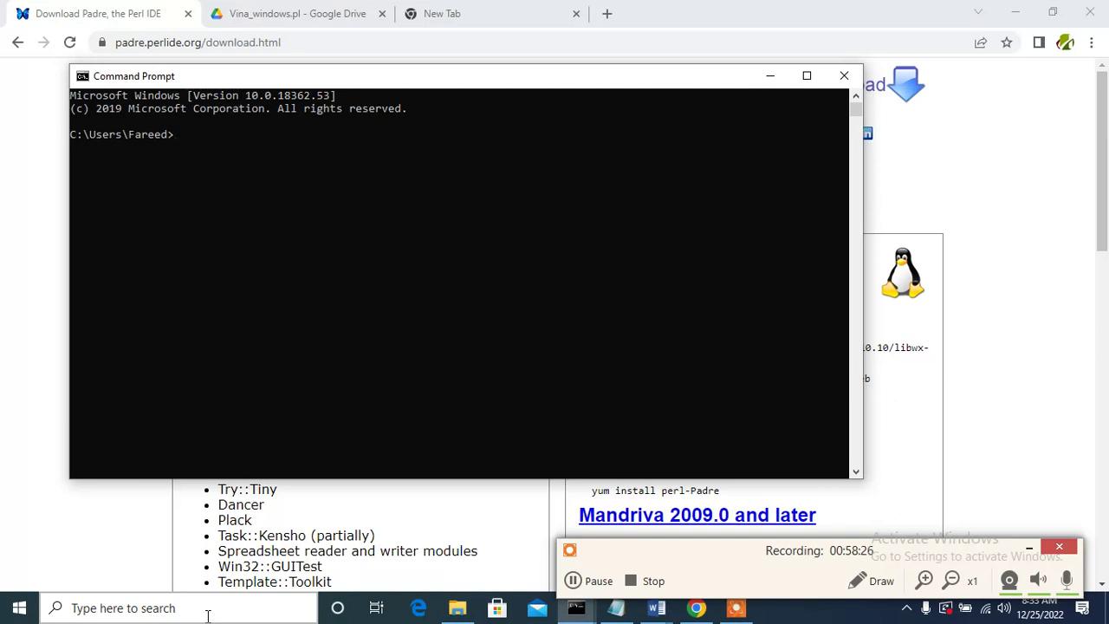
text(perl -v)
key(Return)
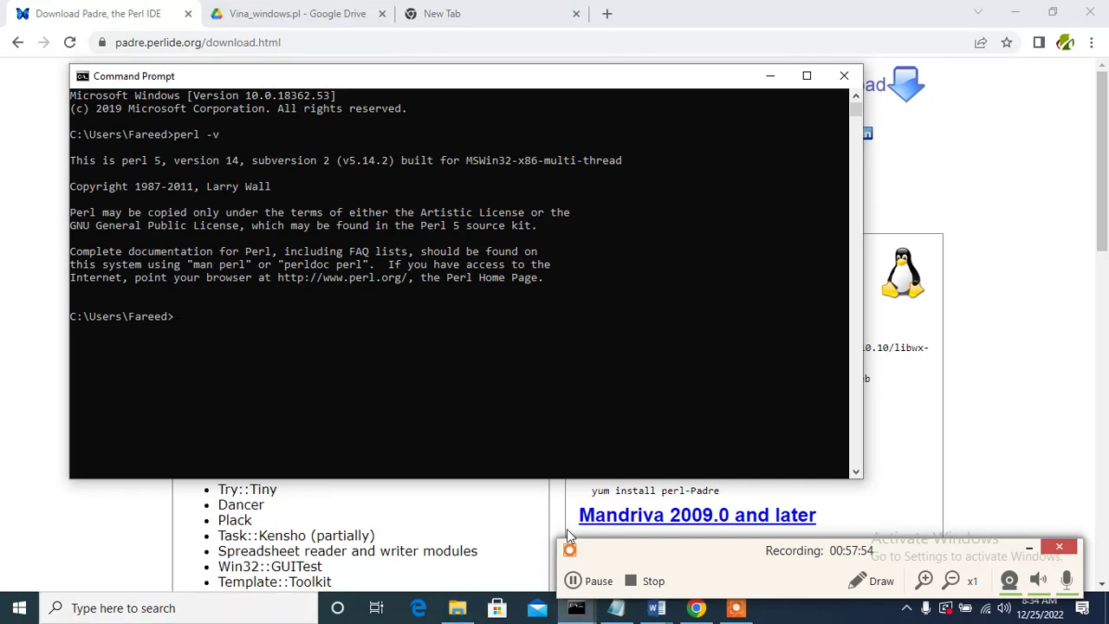
- View the Vina_windows.pl script on Google Drive, and switch to the Autodock Vina batch document in Word to review its download links
click(330, 11)
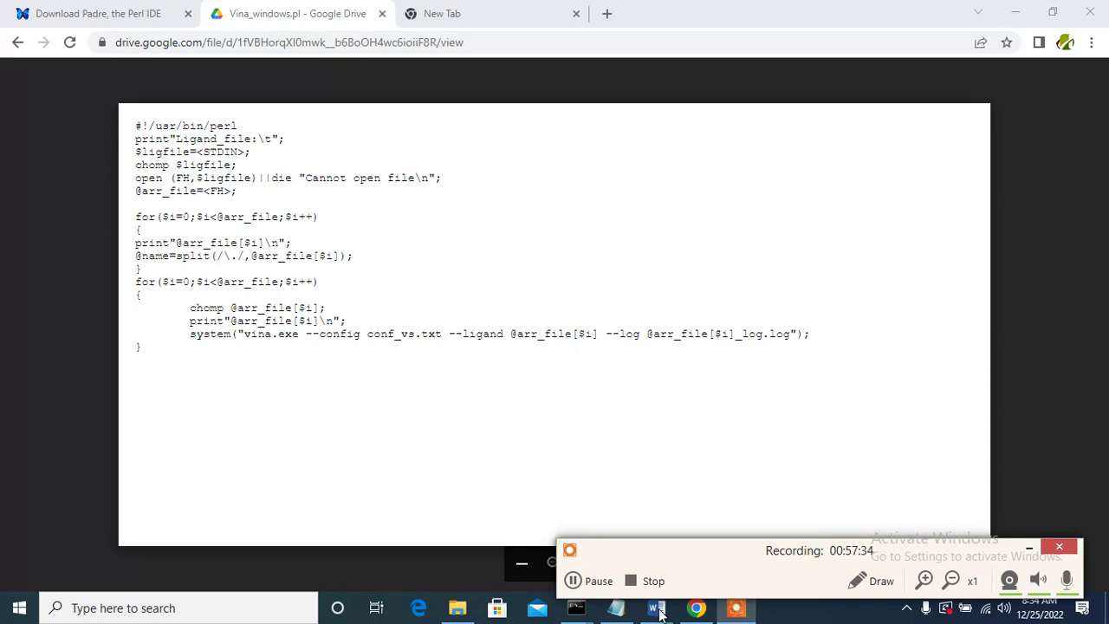
click(662, 493)
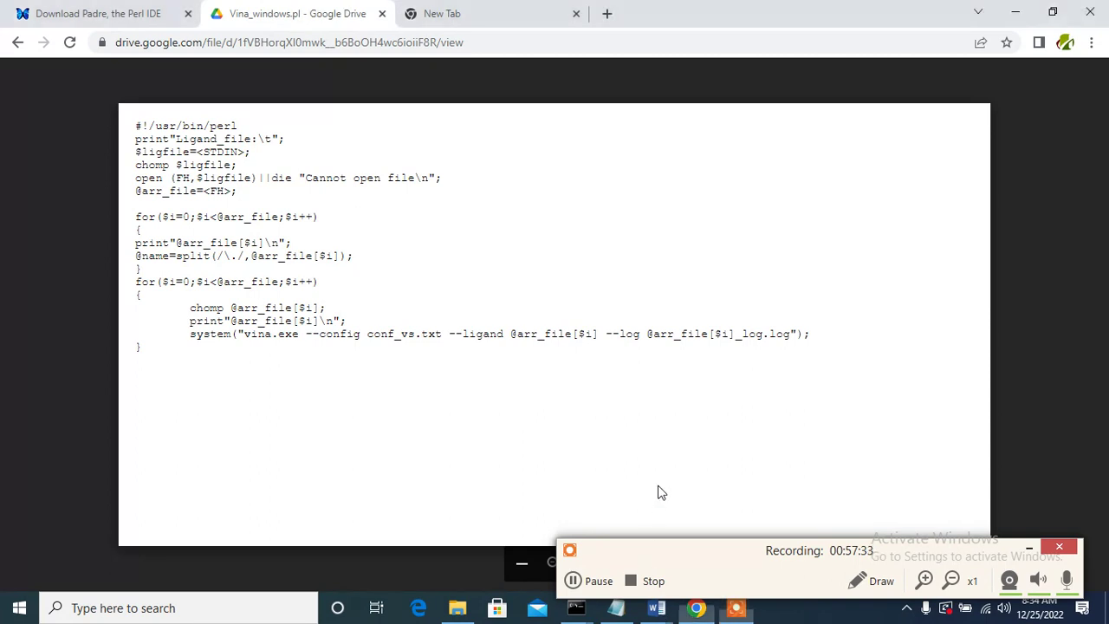
click(1029, 549)
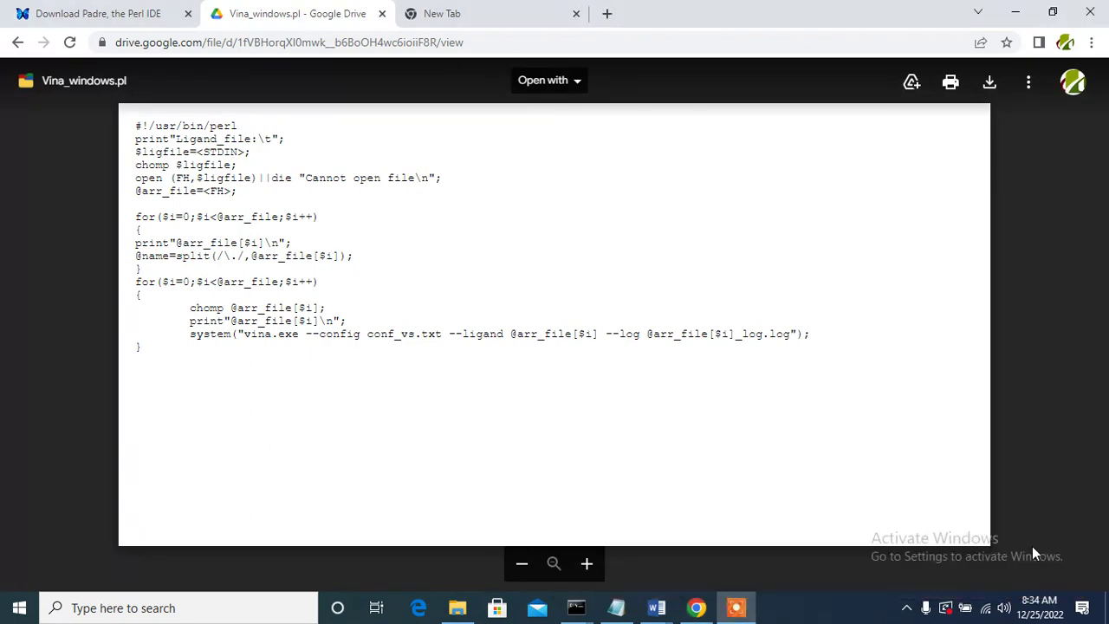
click(656, 607)
click(716, 557)
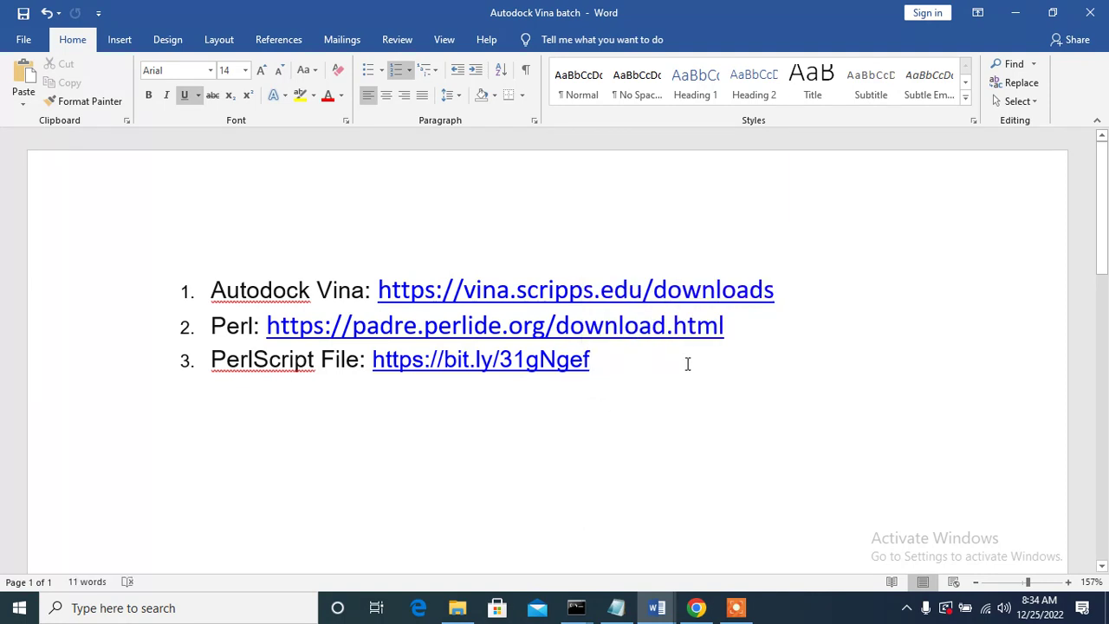
- Minimize the Word, Chrome and Command Prompt windows and open the Batch Docking folder on the Research (E:) drive in File Explorer
click(1016, 12)
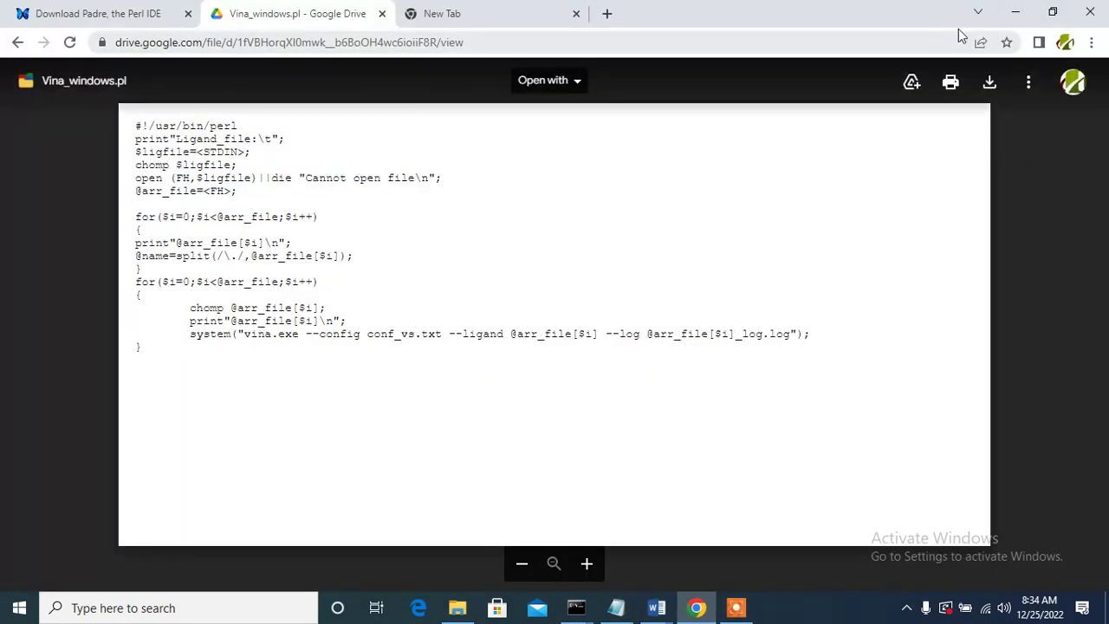
click(1015, 12)
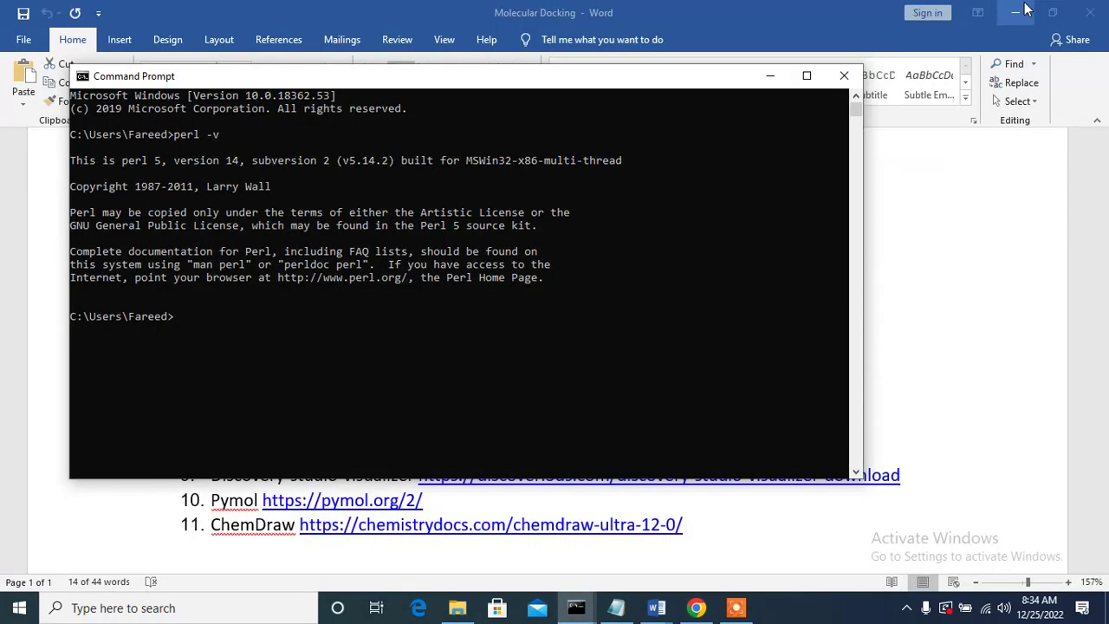
click(769, 75)
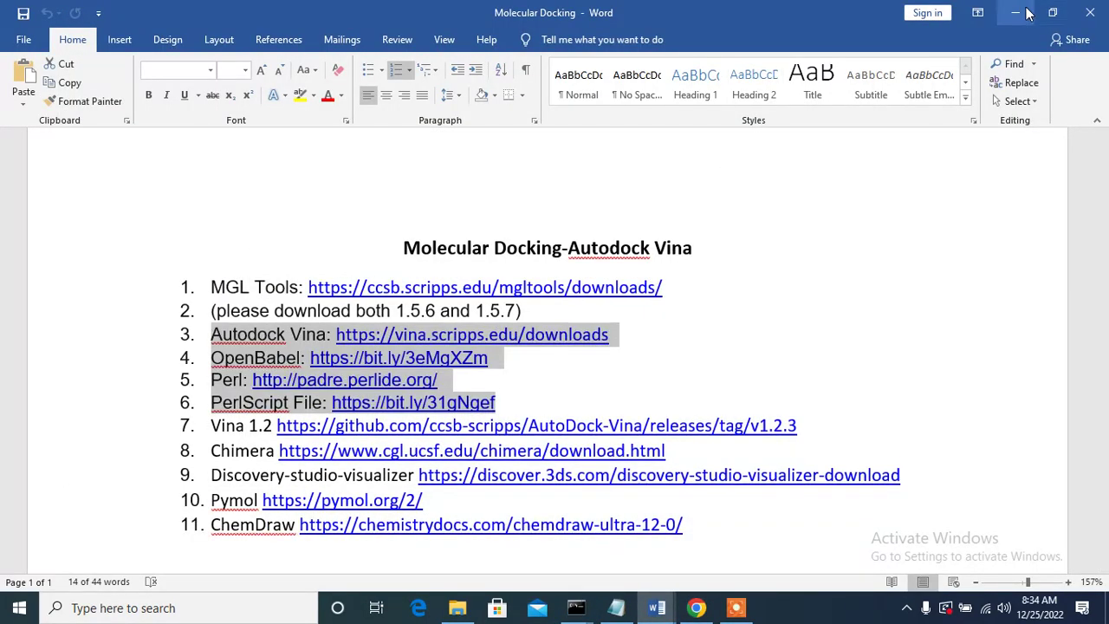
click(1016, 13)
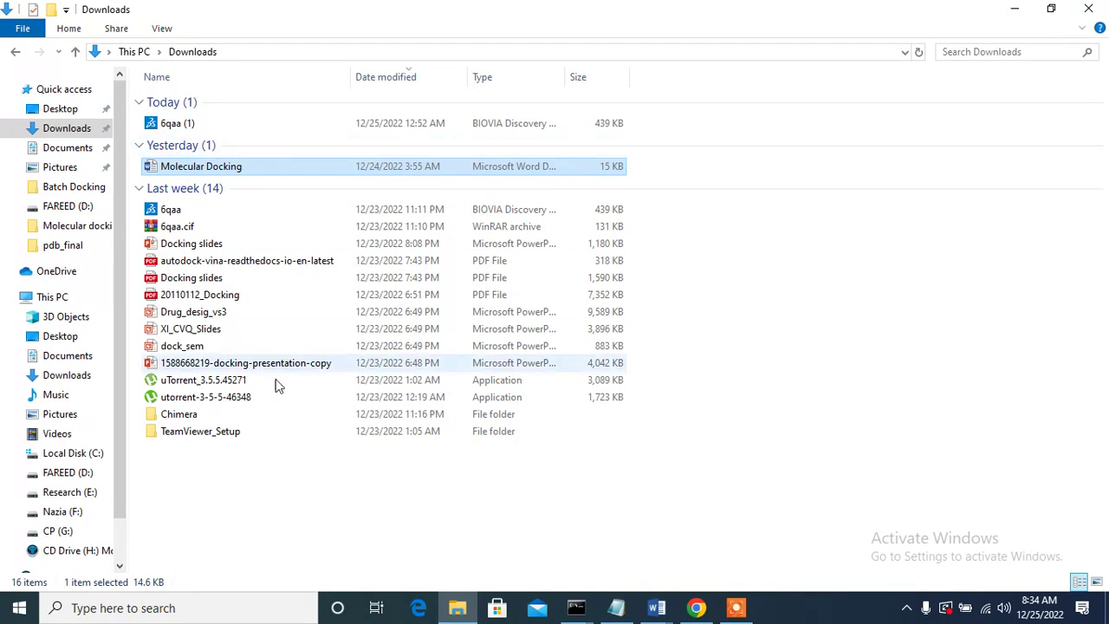
click(62, 494)
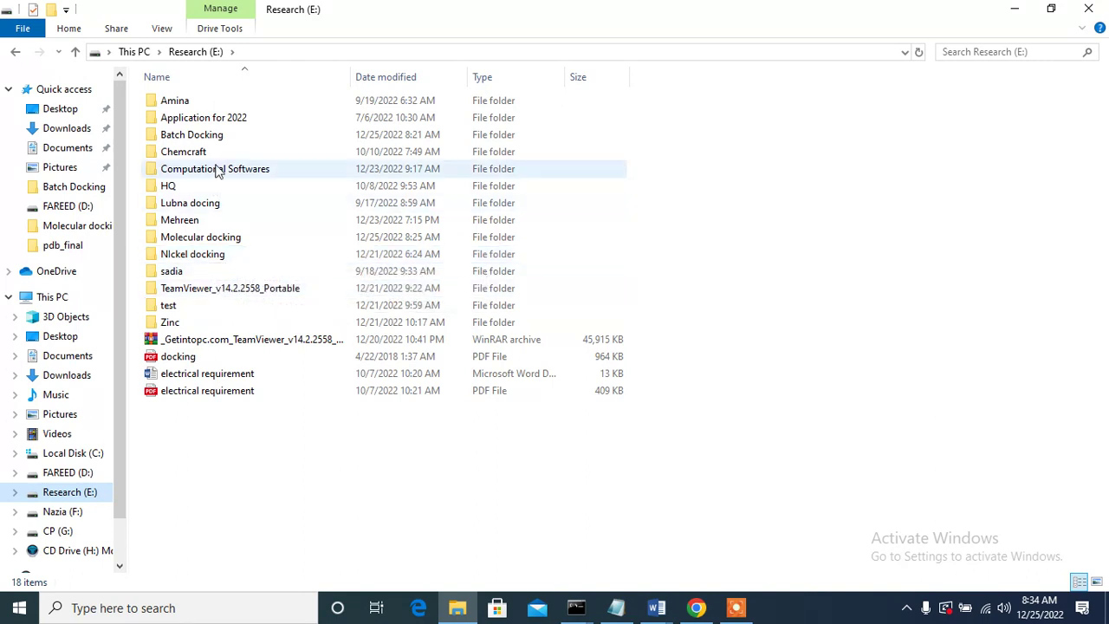
double_click(213, 137)
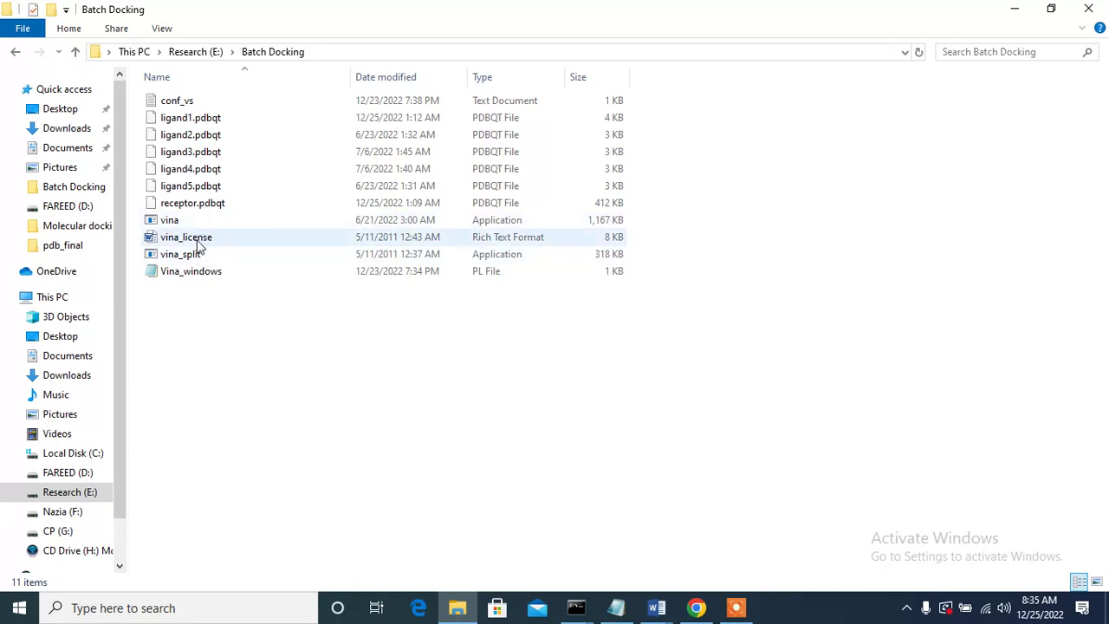
- Browse to the Vina installation folder under The Scripps Research Institute in Program Files (x86) on drive C
click(78, 455)
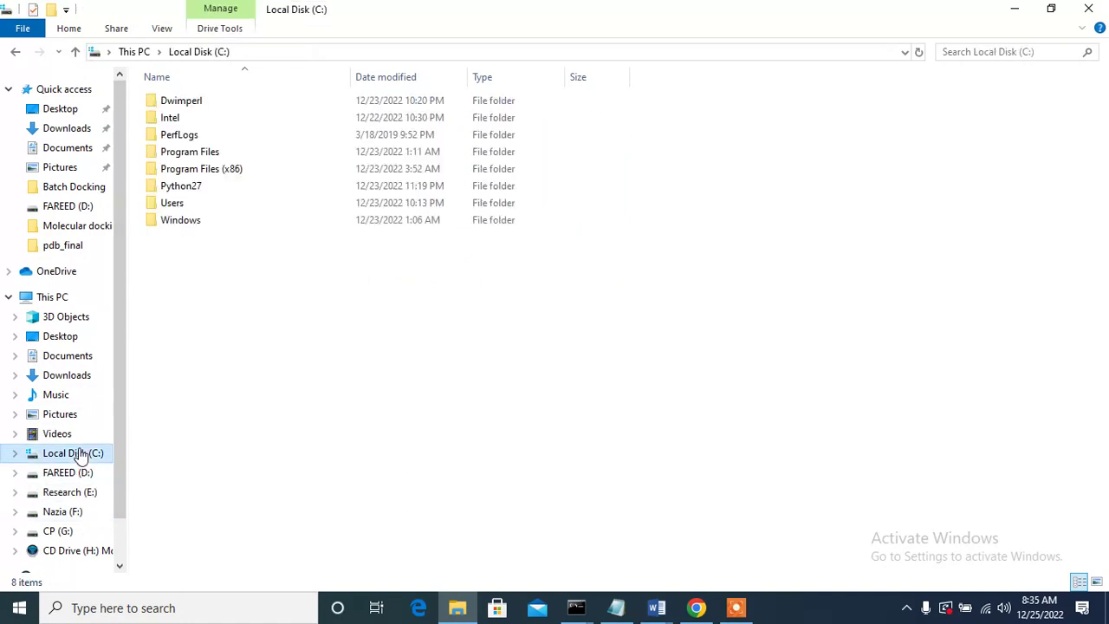
double_click(208, 167)
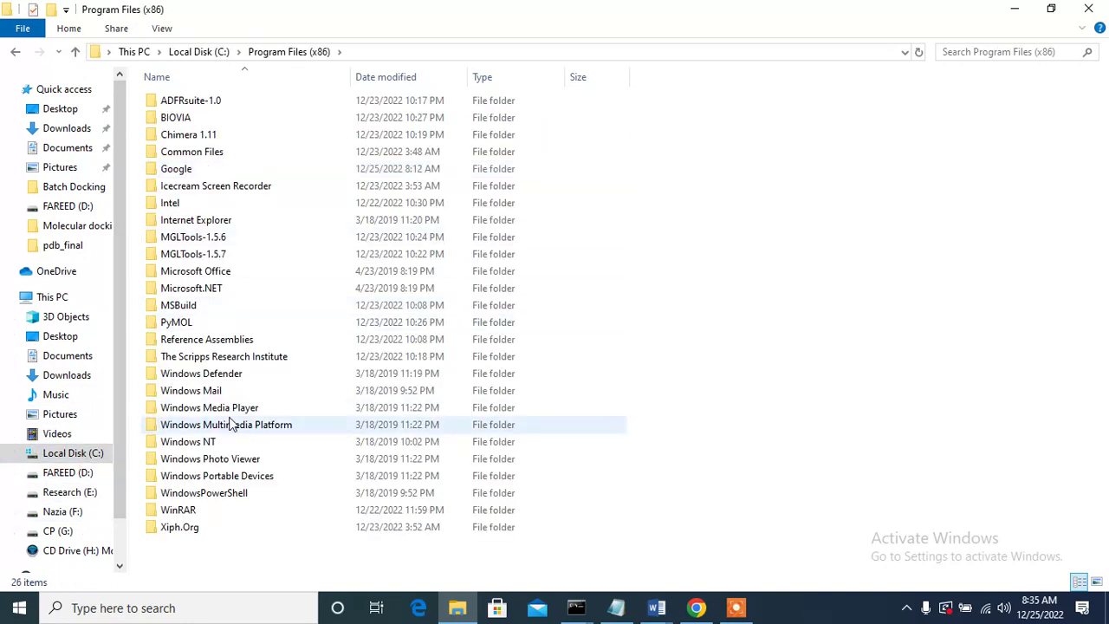
double_click(208, 361)
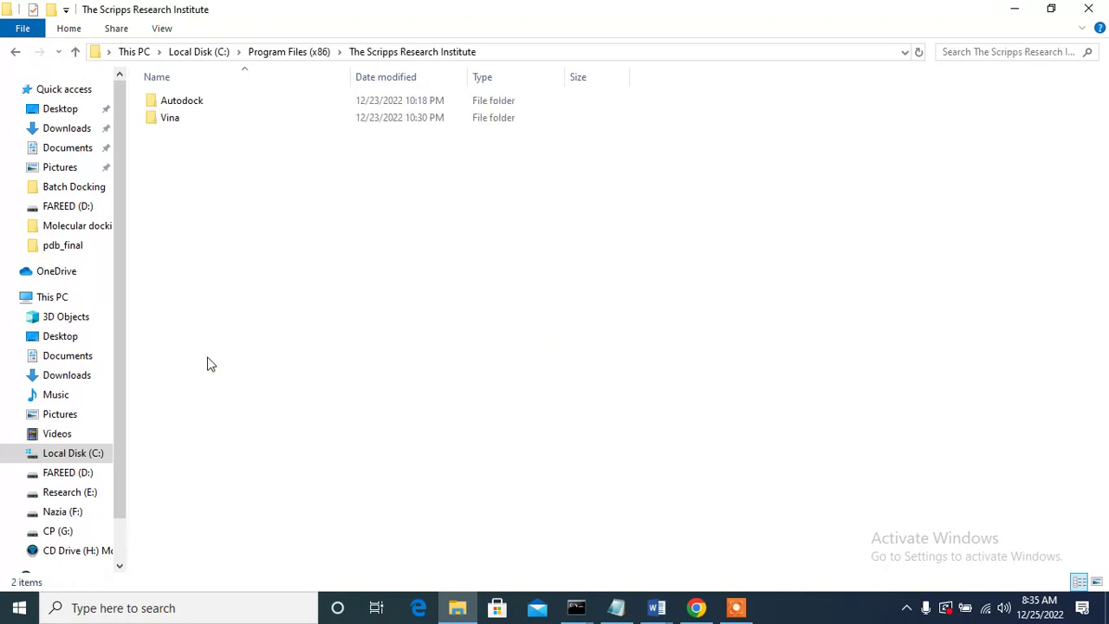
double_click(216, 130)
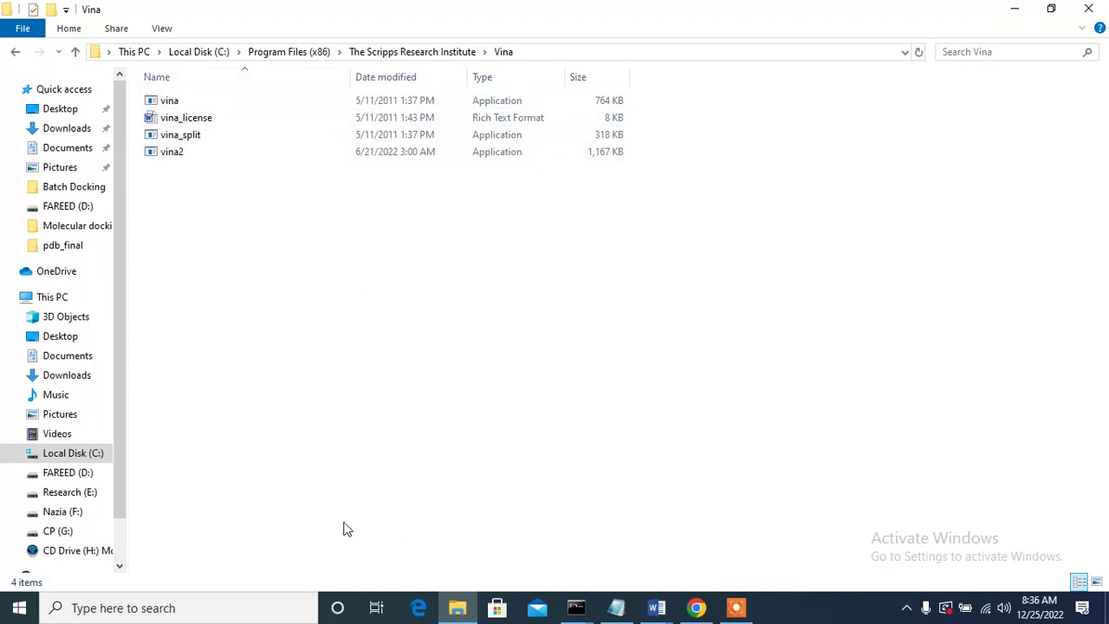
- Return to the Batch Docking folder on drive E and open the conf_vs configuration file in Notepad
click(73, 494)
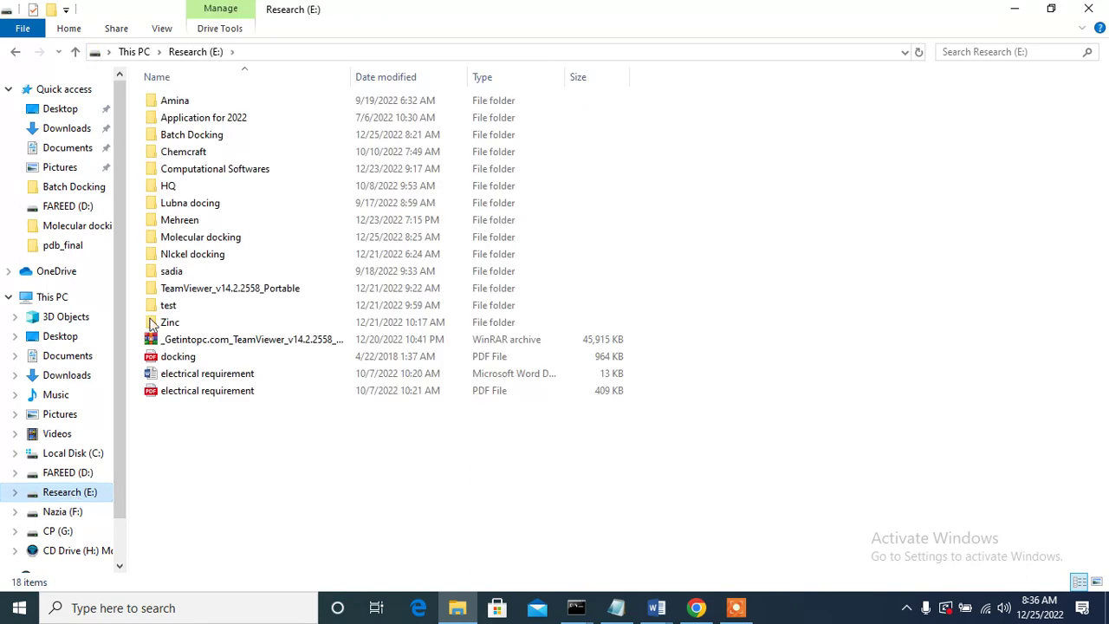
double_click(196, 135)
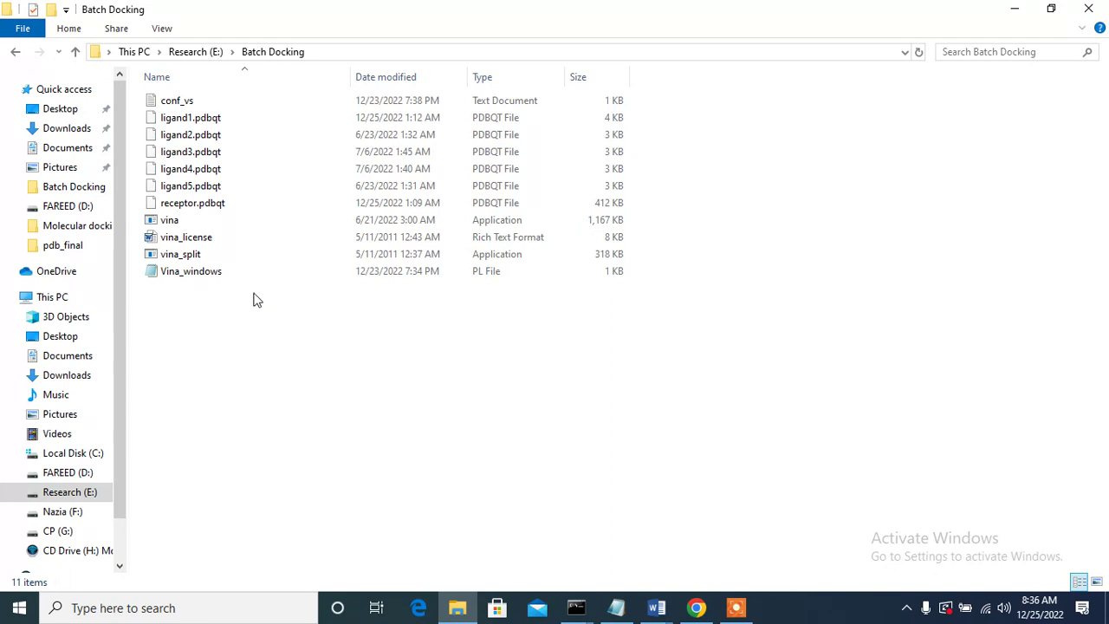
double_click(206, 103)
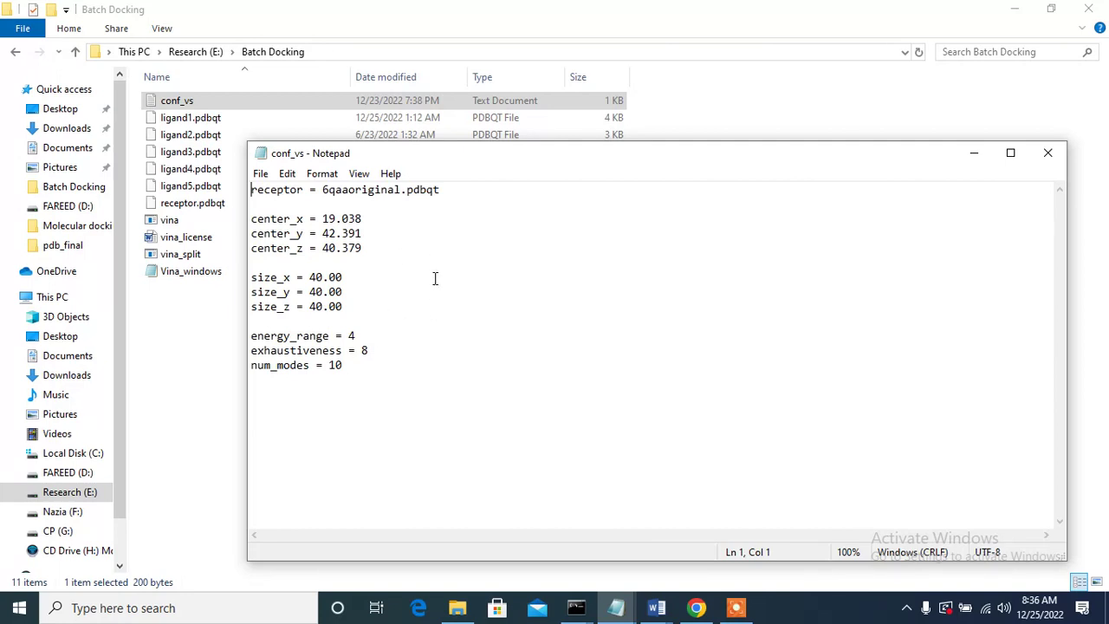
click(444, 190)
key(Return)
text(l)
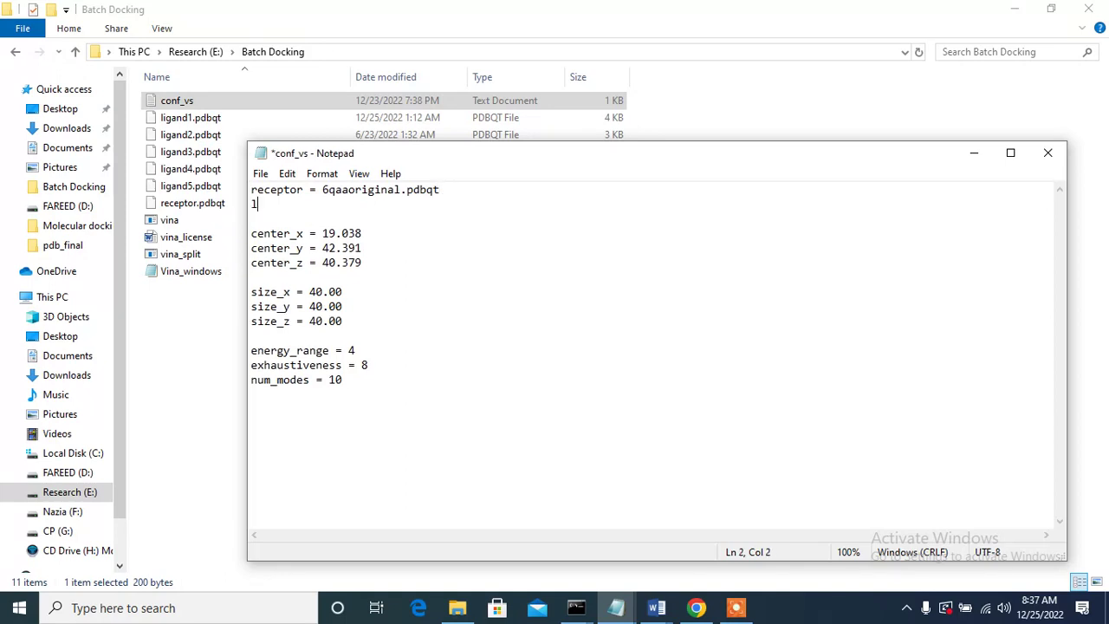
text(igand)
key(BackSpace)
key(BackSpace)
key(BackSpace)
key(BackSpace)
key(BackSpace)
key(BackSpace)
key(BackSpace)
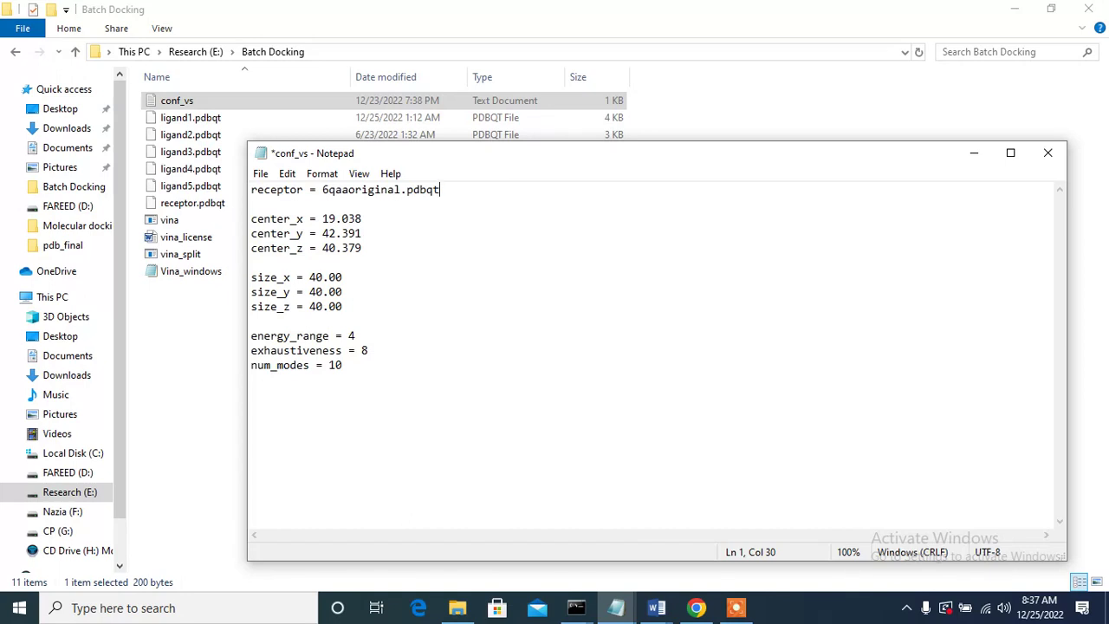
- Save conf_vs and save a copy of it in the Batch Docking folder under the name ligand.txt
click(262, 174)
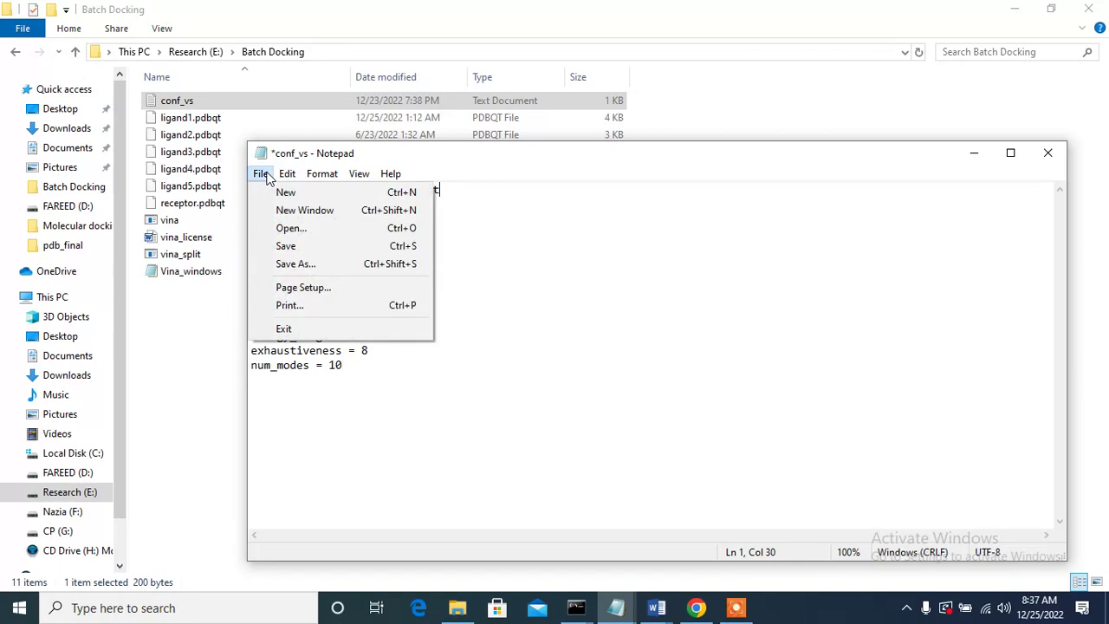
click(281, 246)
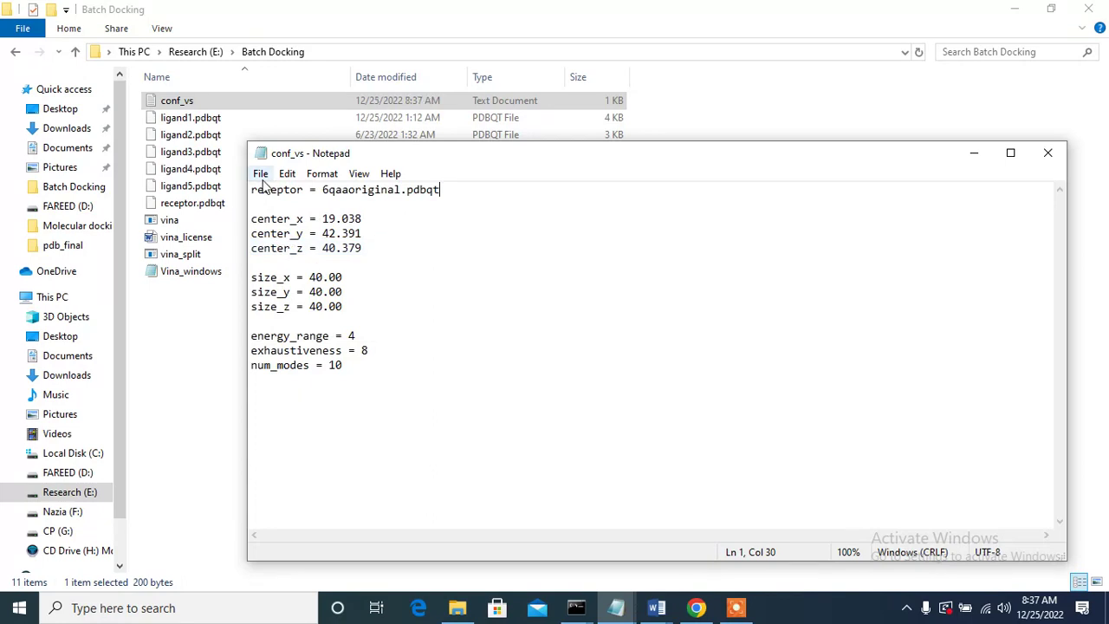
click(261, 174)
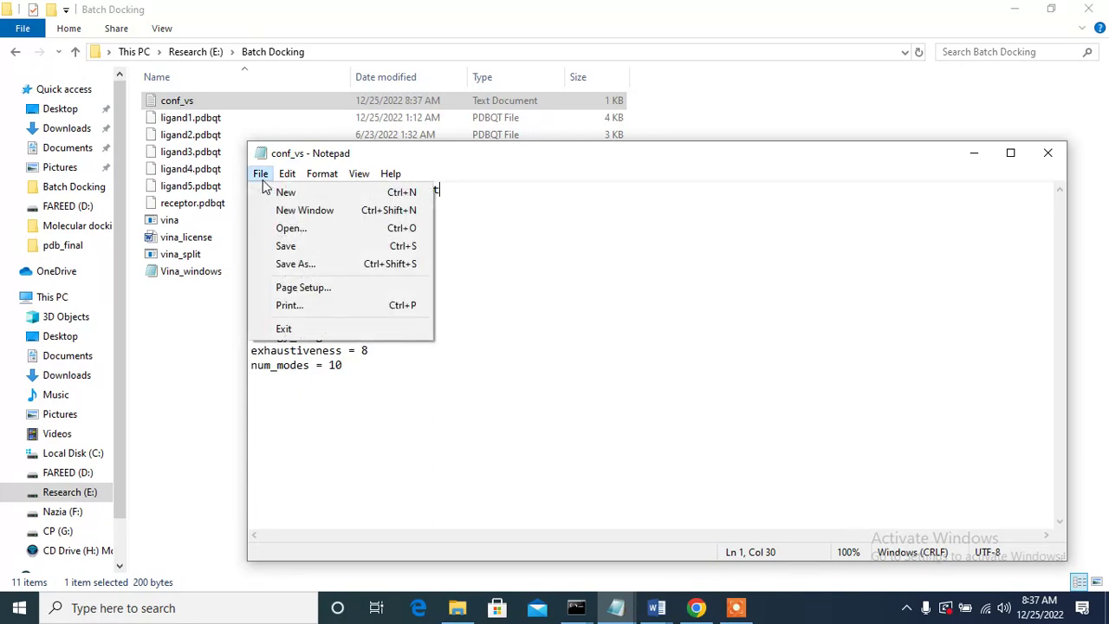
click(283, 266)
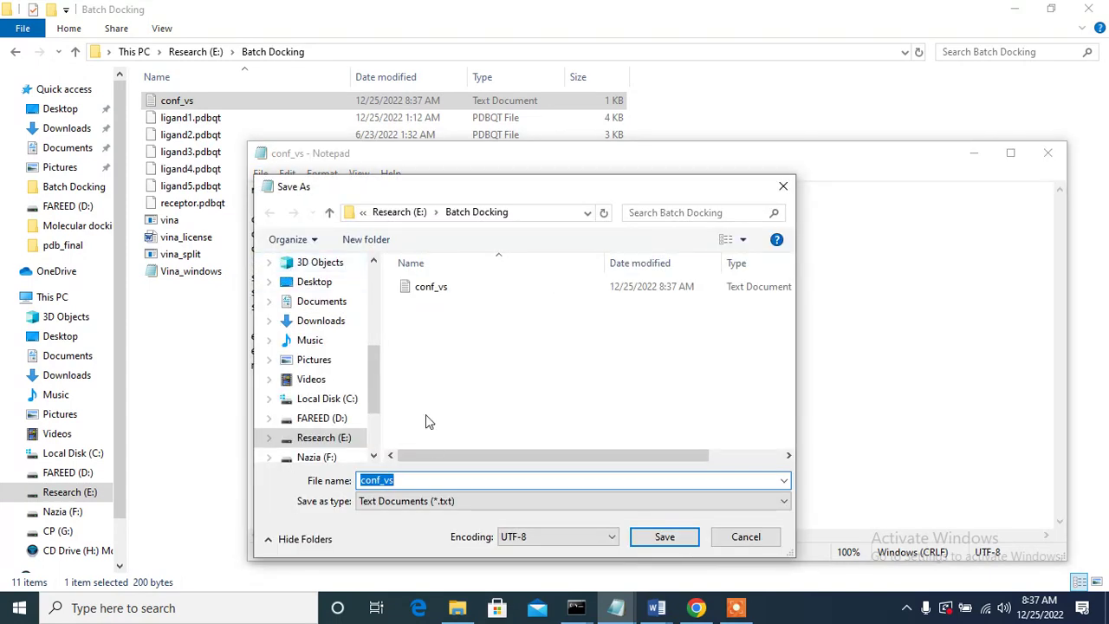
click(417, 475)
key(BackSpace)
key(BackSpace)
key(BackSpace)
key(BackSpace)
key(BackSpace)
key(BackSpace)
key(BackSpace)
text(ligand.txt)
key(Return)
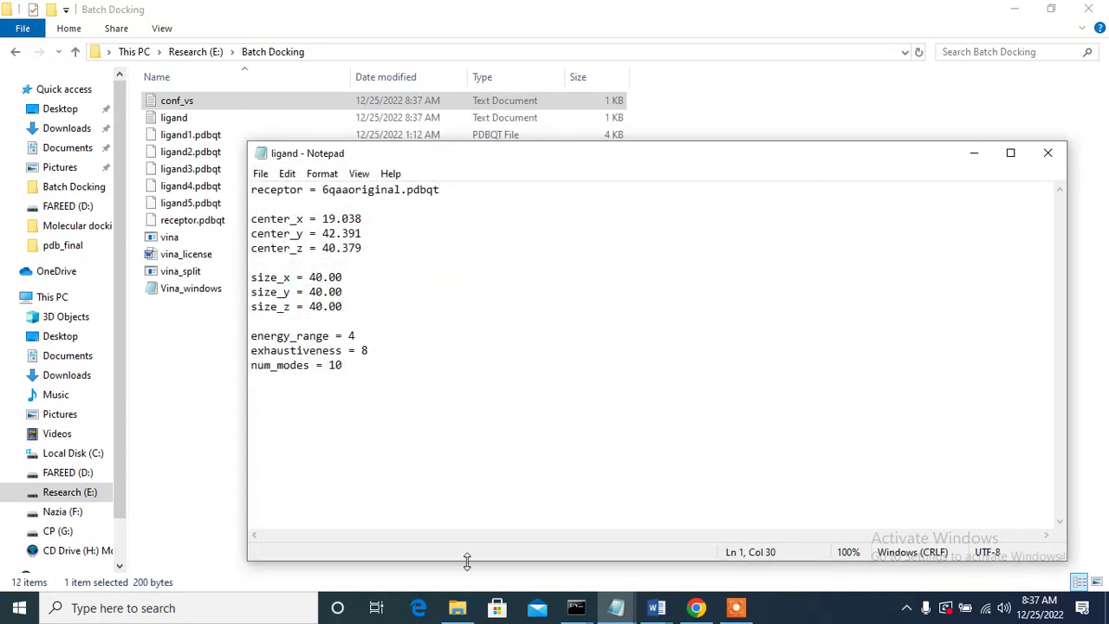
- Delete all the text in the ligand file, save it empty and close it
click(397, 397)
key(ctrl+a)
key(BackSpace)
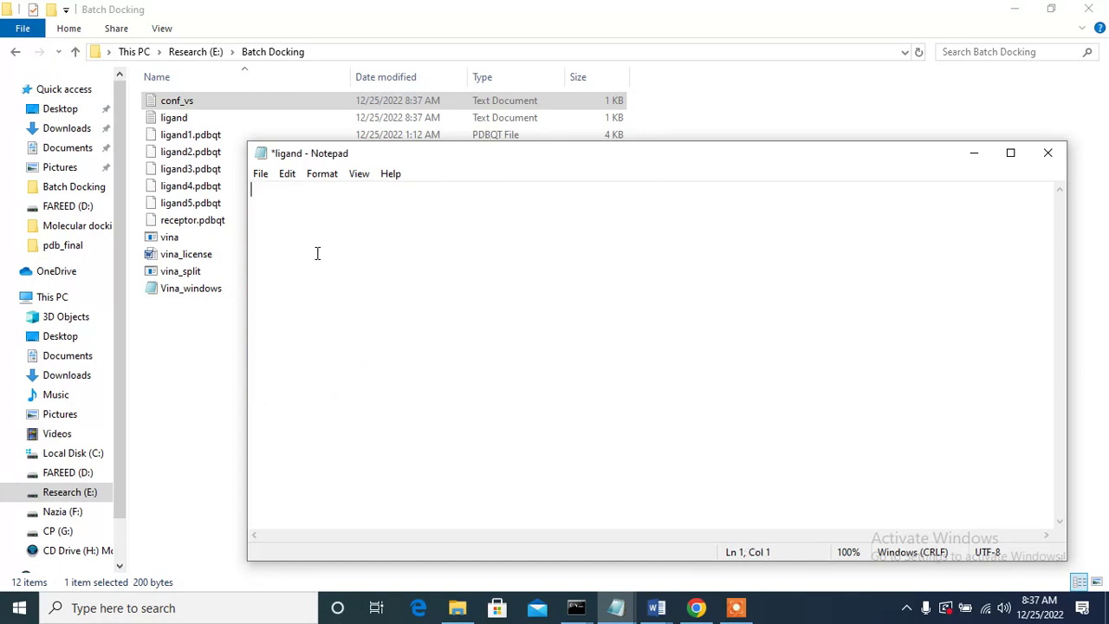
key(ctrl+s)
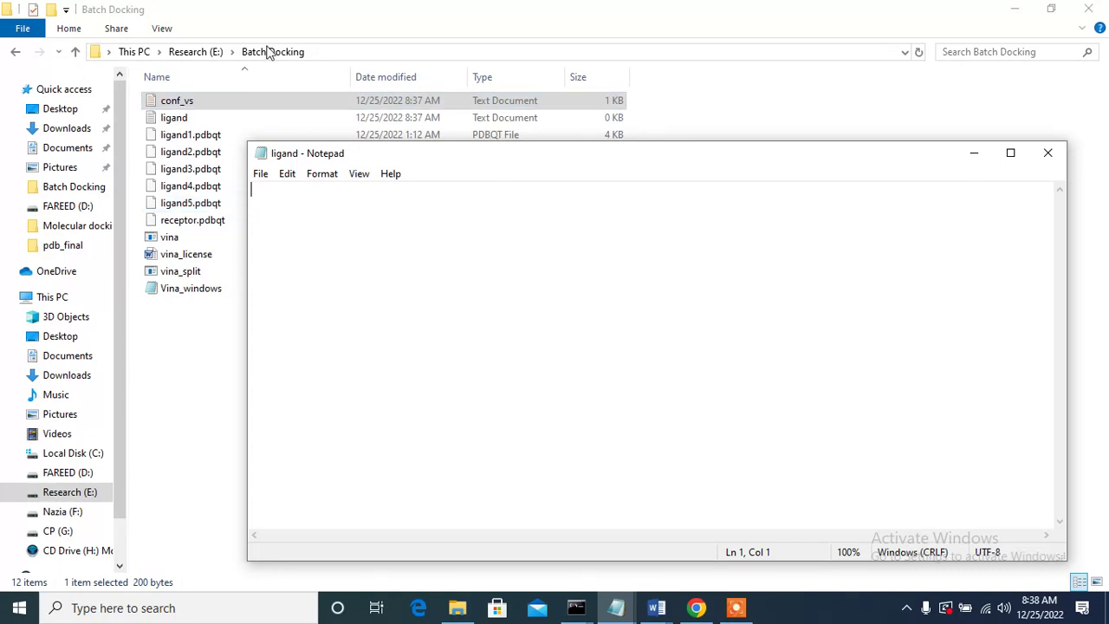
click(262, 175)
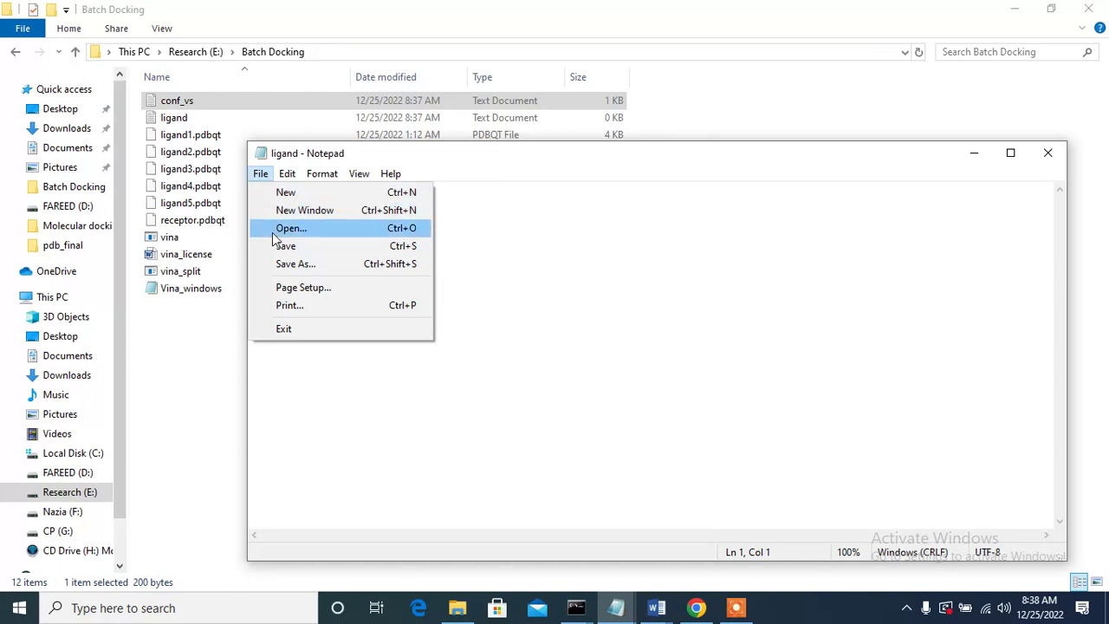
click(580, 257)
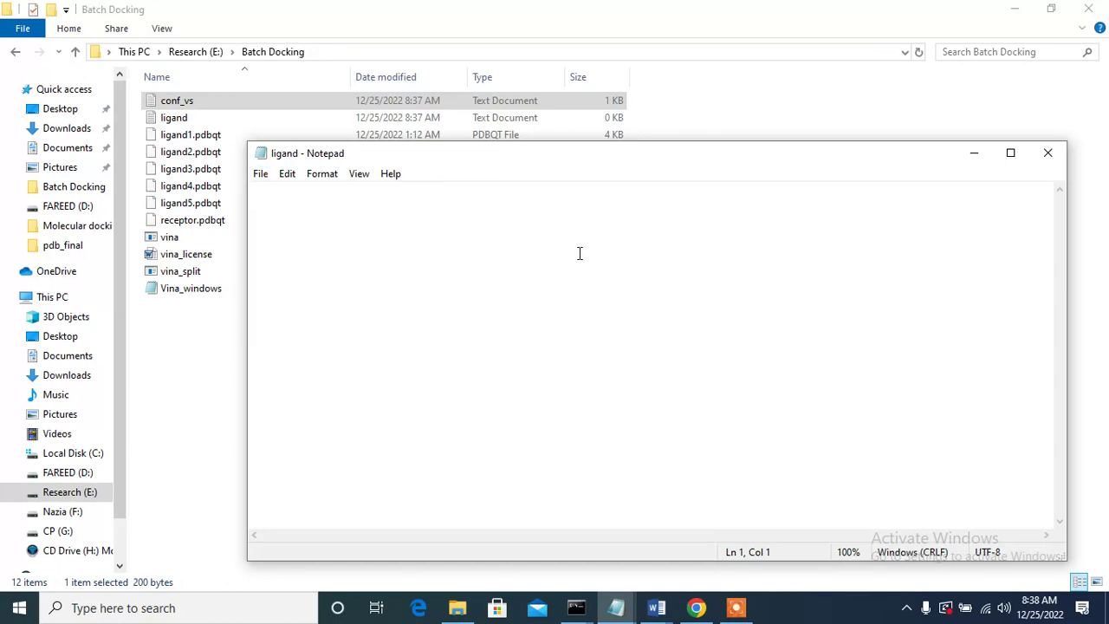
click(1048, 153)
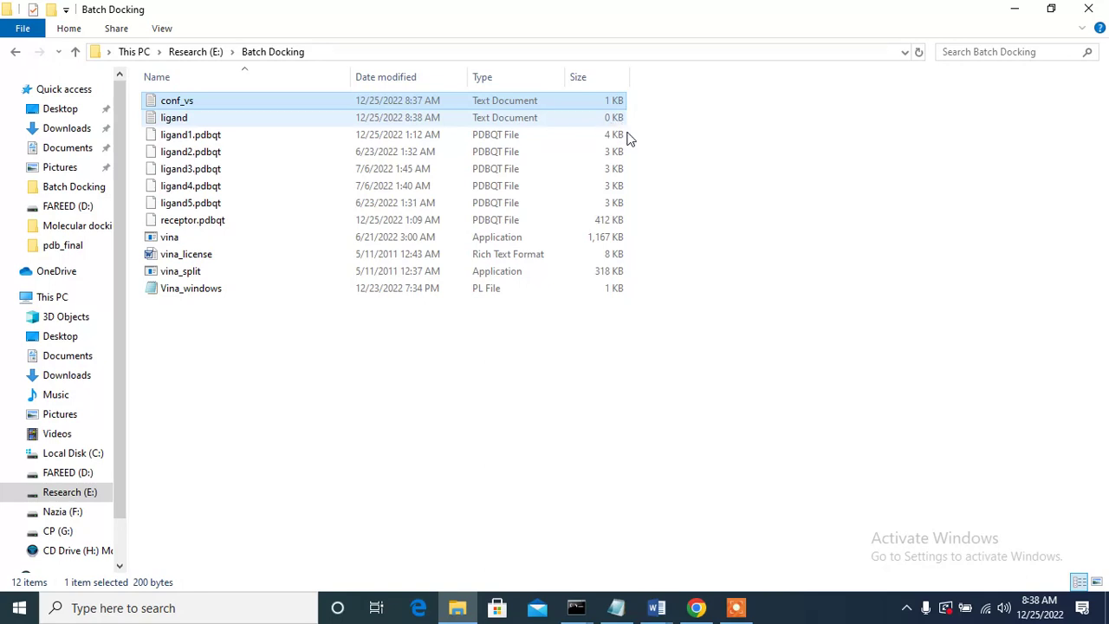
- Open a command prompt whose working directory is the Batch Docking folder on drive E
mouse_move(561, 621)
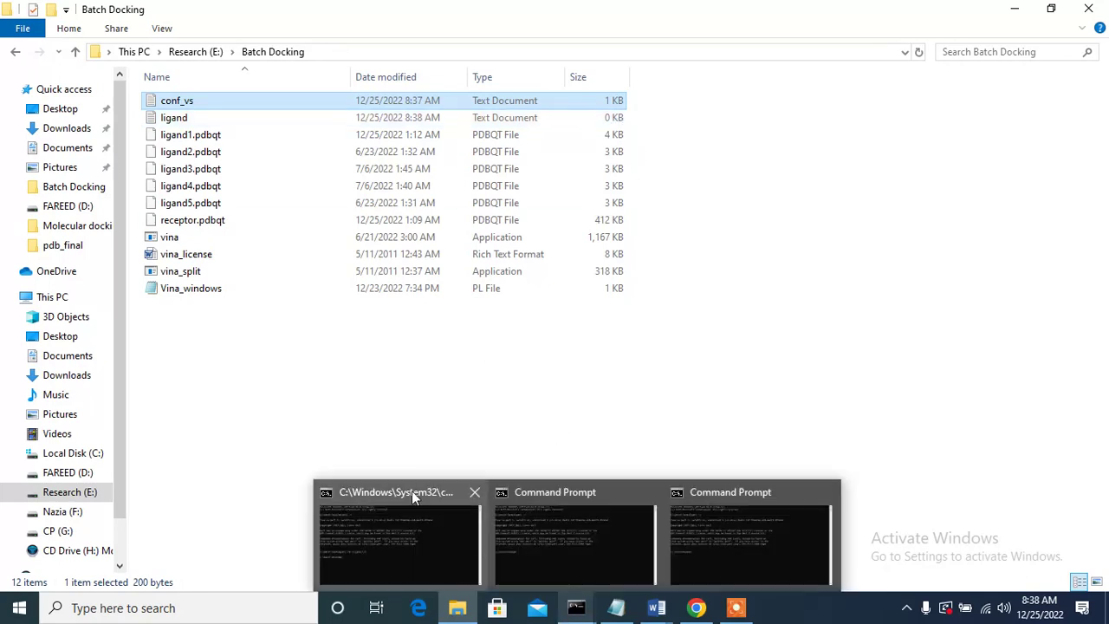
click(366, 390)
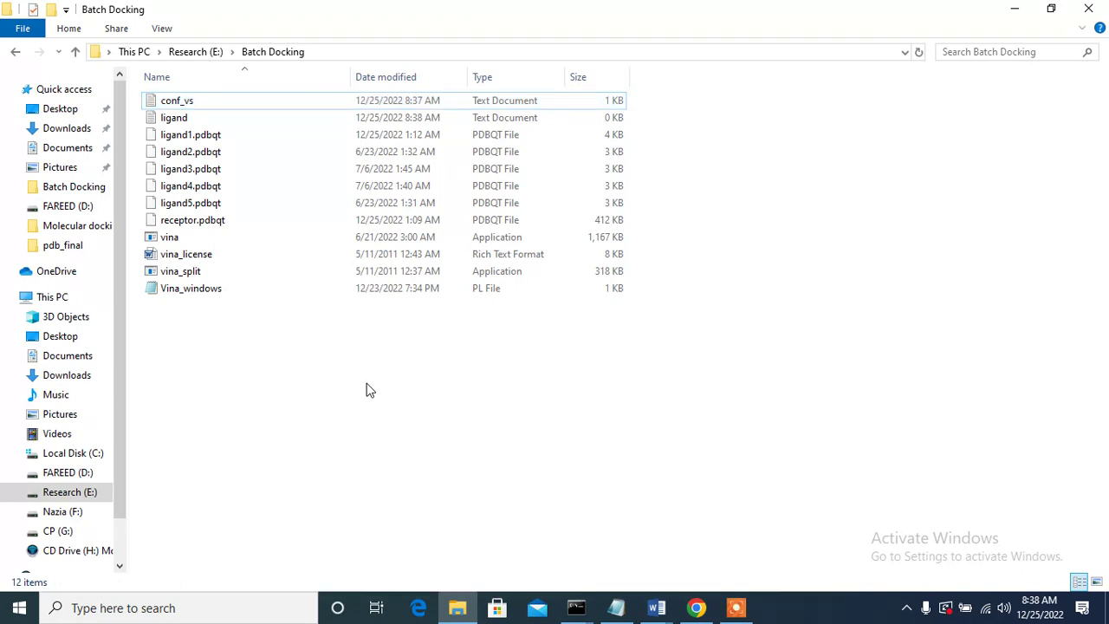
click(347, 52)
text(cmd)
key(Return)
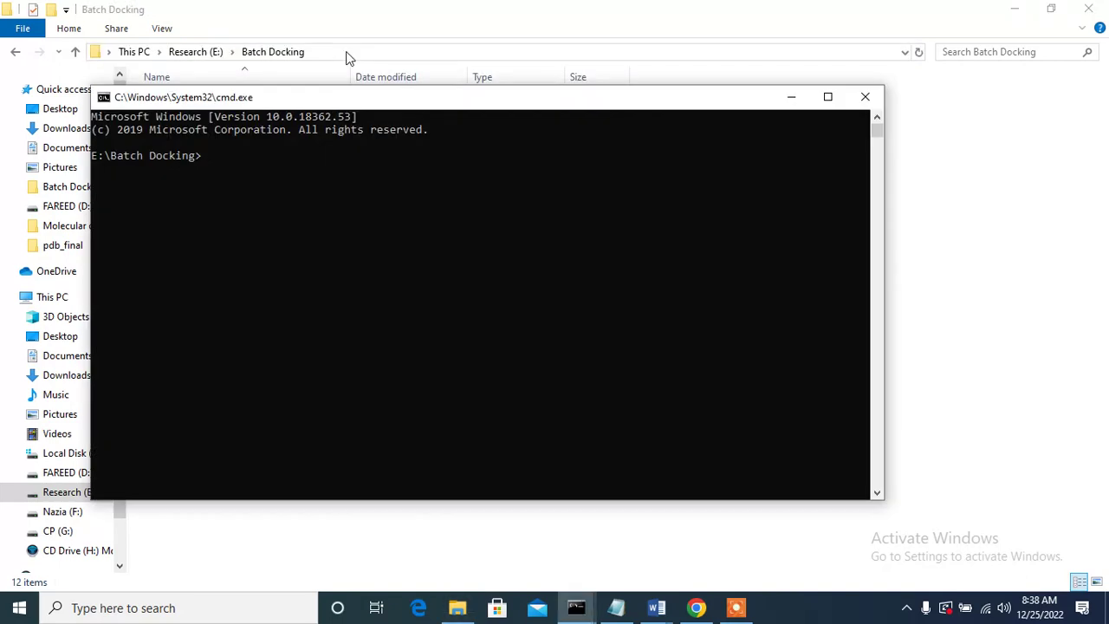
- Write the folder's bare file listing into the ligand file with the command dir /B>ligand.txt
text(dir)
text(/B>ligand.txt)
drag(388, 108, 555, 150)
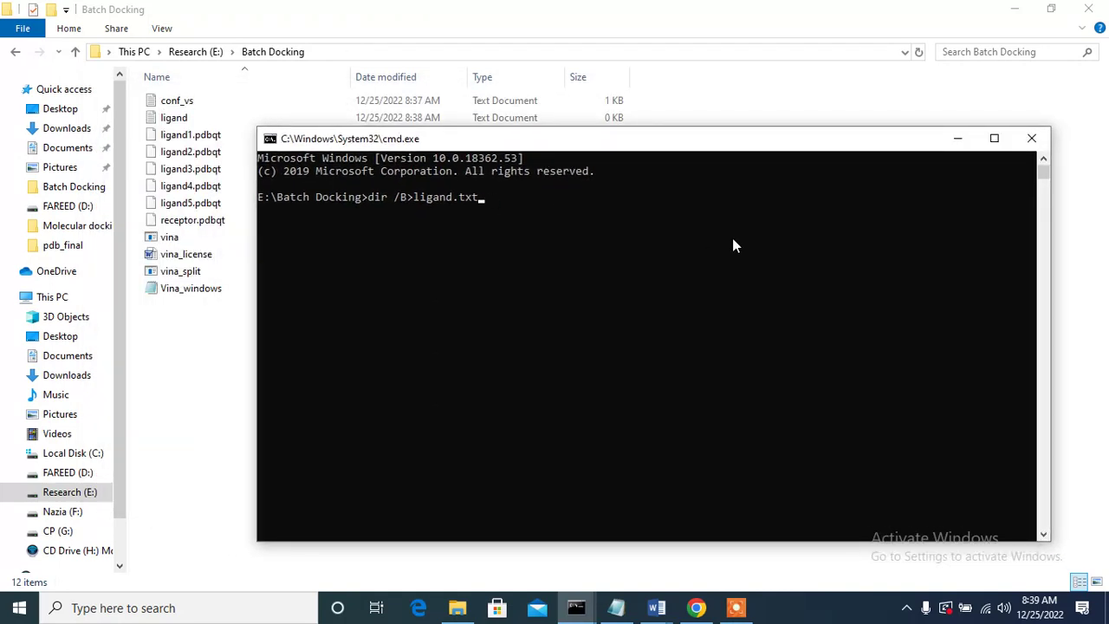
key(Return)
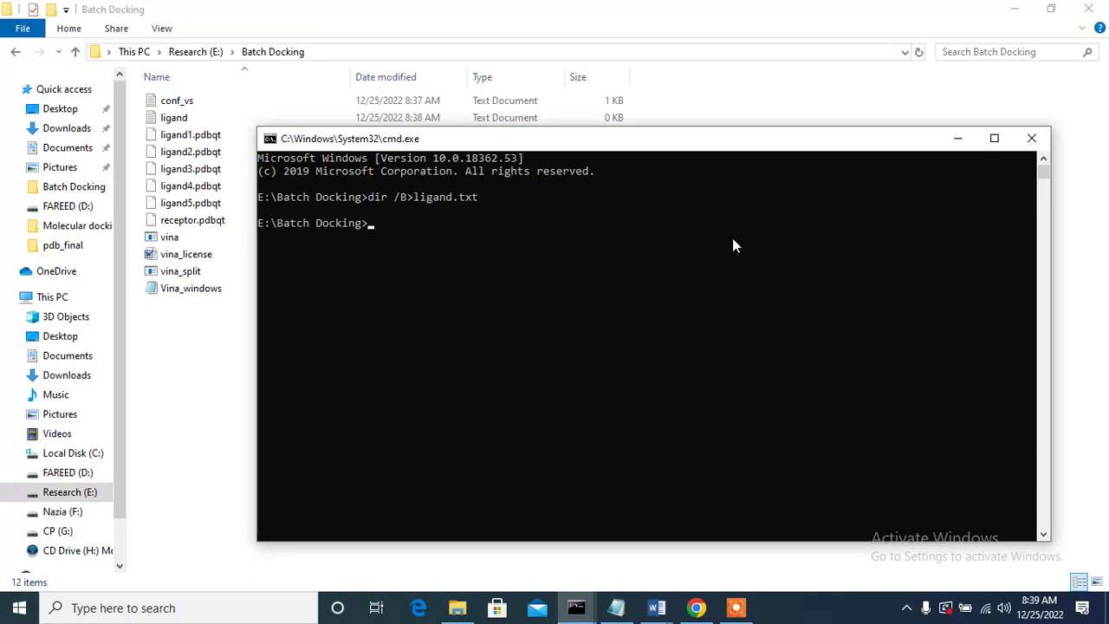
- Open the ligand file in Notepad and delete the conf_vs.txt and ligand.txt entries
double_click(215, 126)
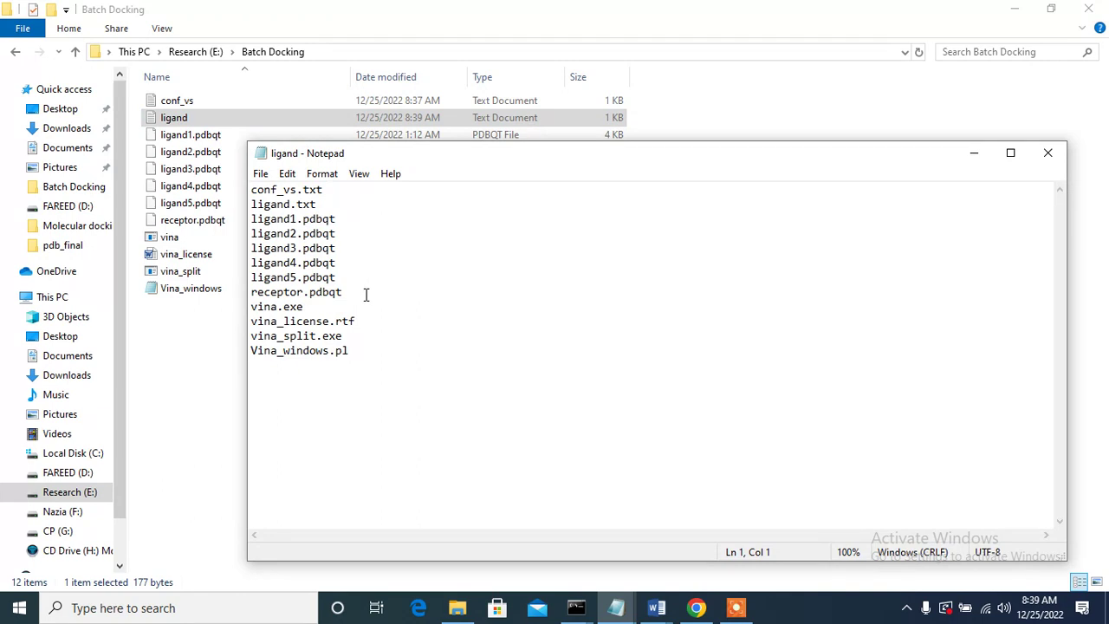
click(329, 190)
drag(329, 190, 250, 182)
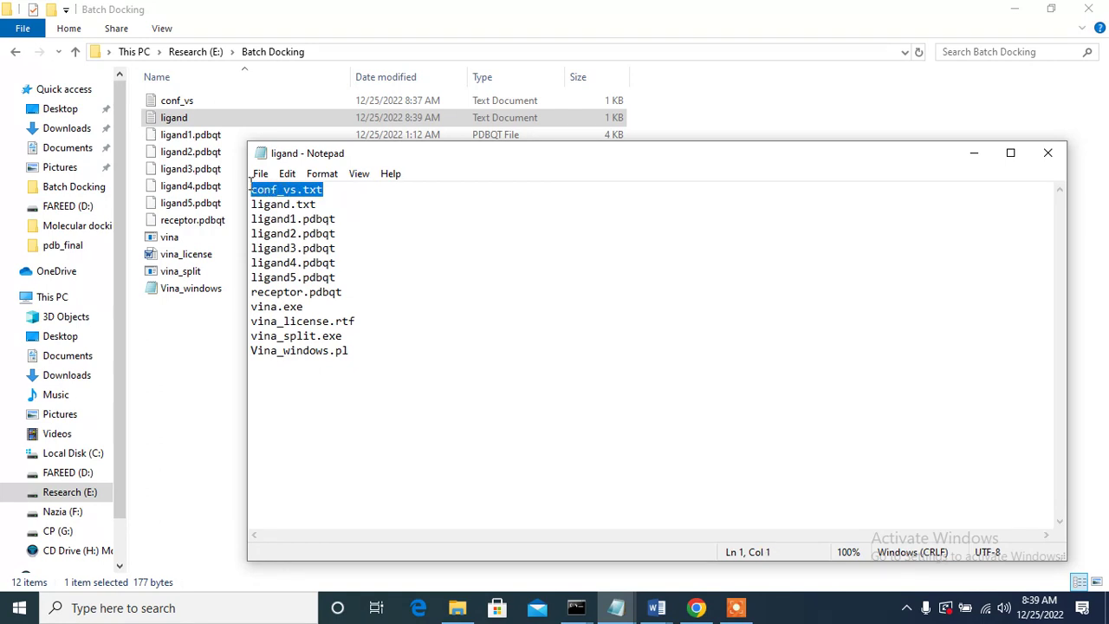
key(Delete)
key(Down)
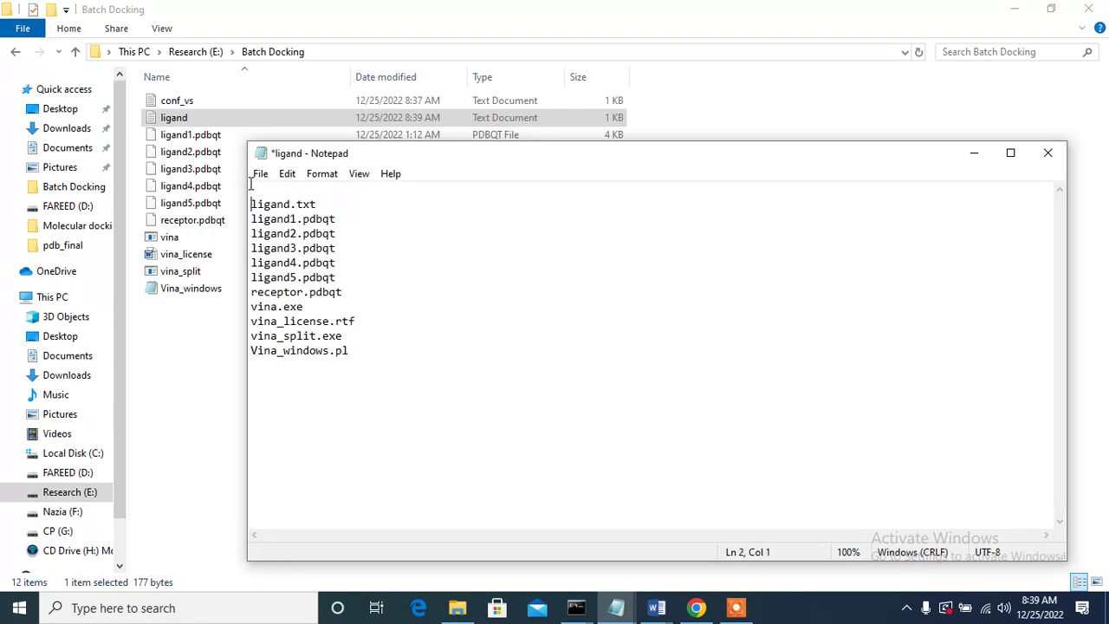
key(shift+Right)
key(shift+Right)
key(shift+Right)
key(shift+Right)
key(shift+Right)
key(shift+Right)
key(shift+Right)
key(shift+Right)
key(shift+Right)
key(shift+Right)
key(Delete)
- Delete the entries from receptor.pdbqt through Vina_windows.pl and the blank lines above ligand1.pdbqt
drag(353, 351, 251, 294)
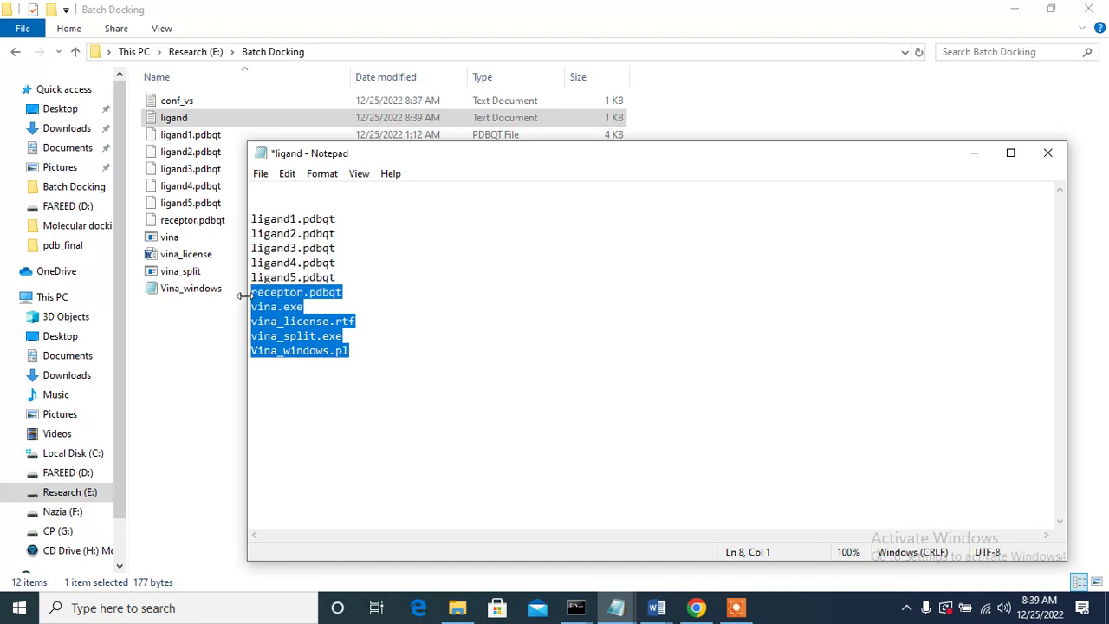
key(Delete)
click(269, 203)
key(BackSpace)
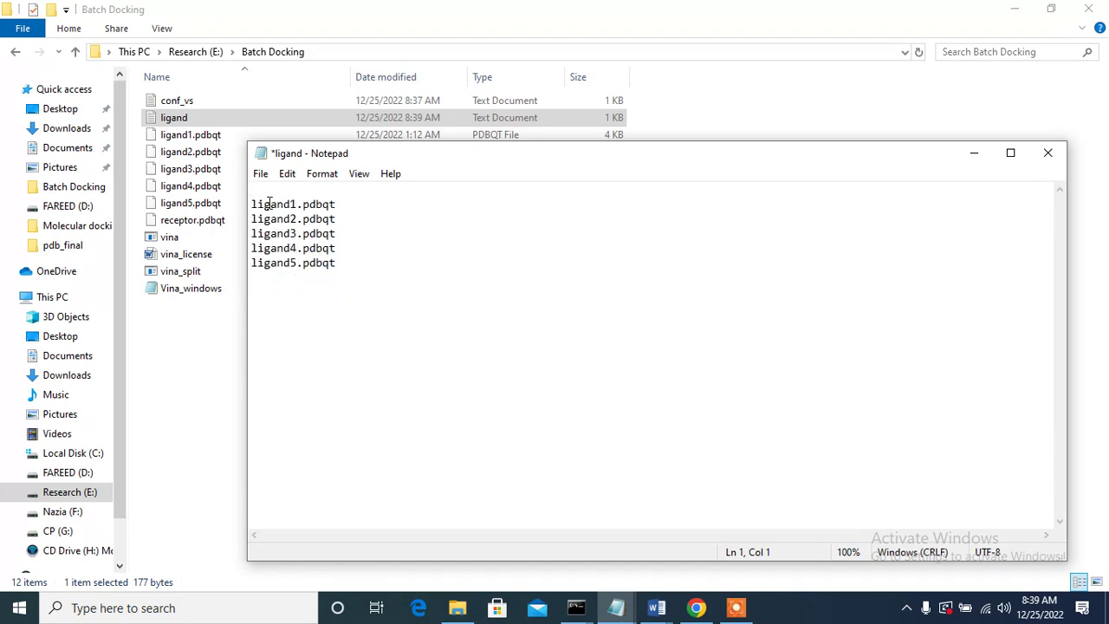
key(Delete)
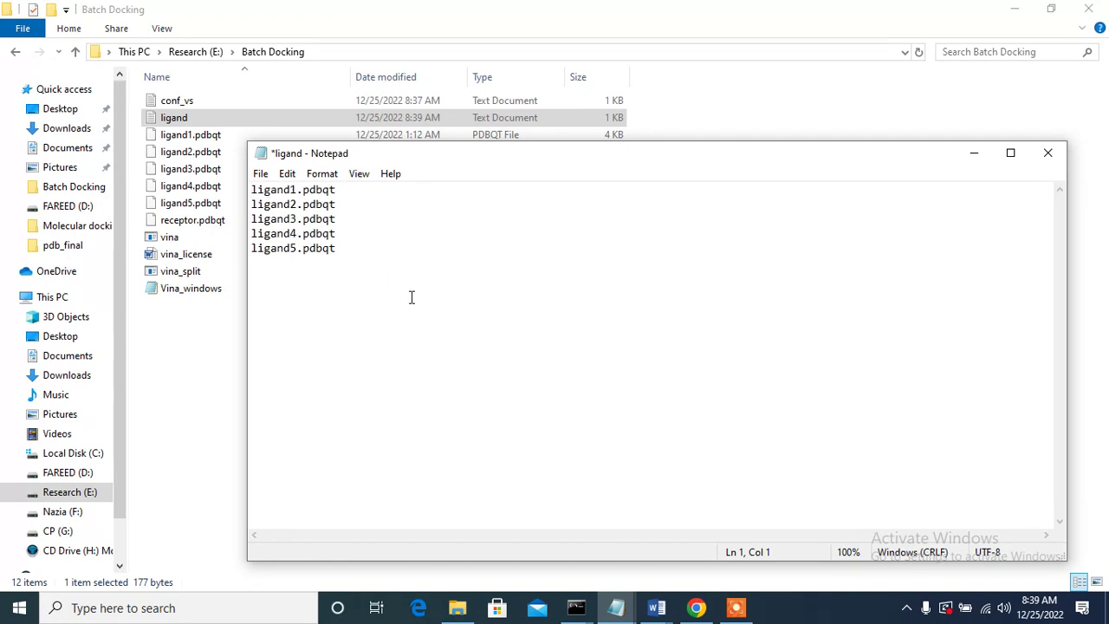
- Save the ligand list and close the file
key(ctrl+s)
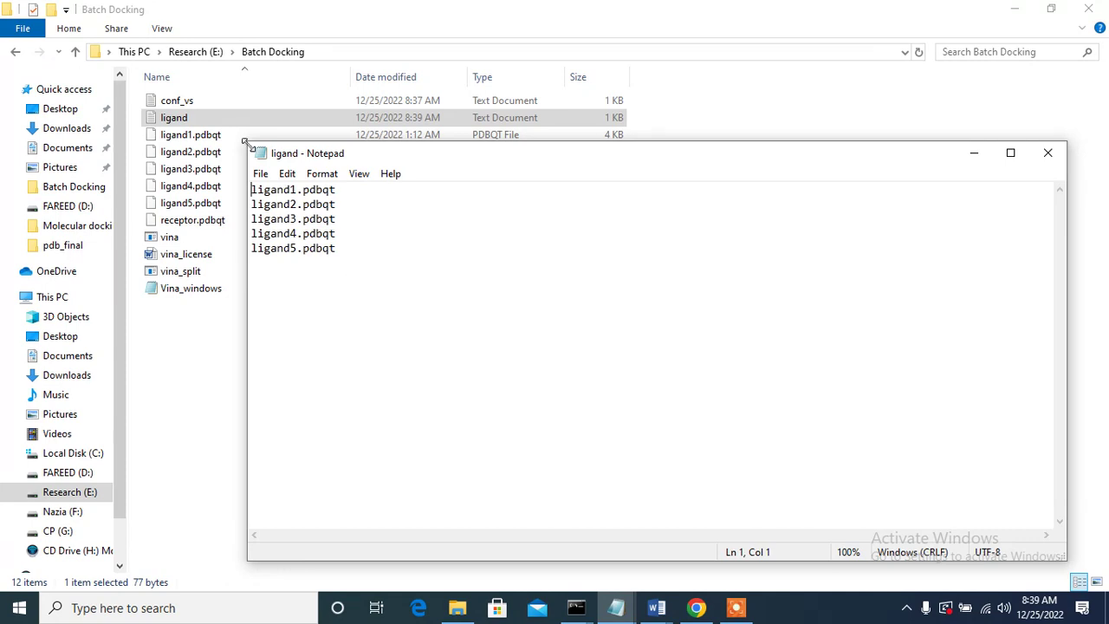
click(262, 175)
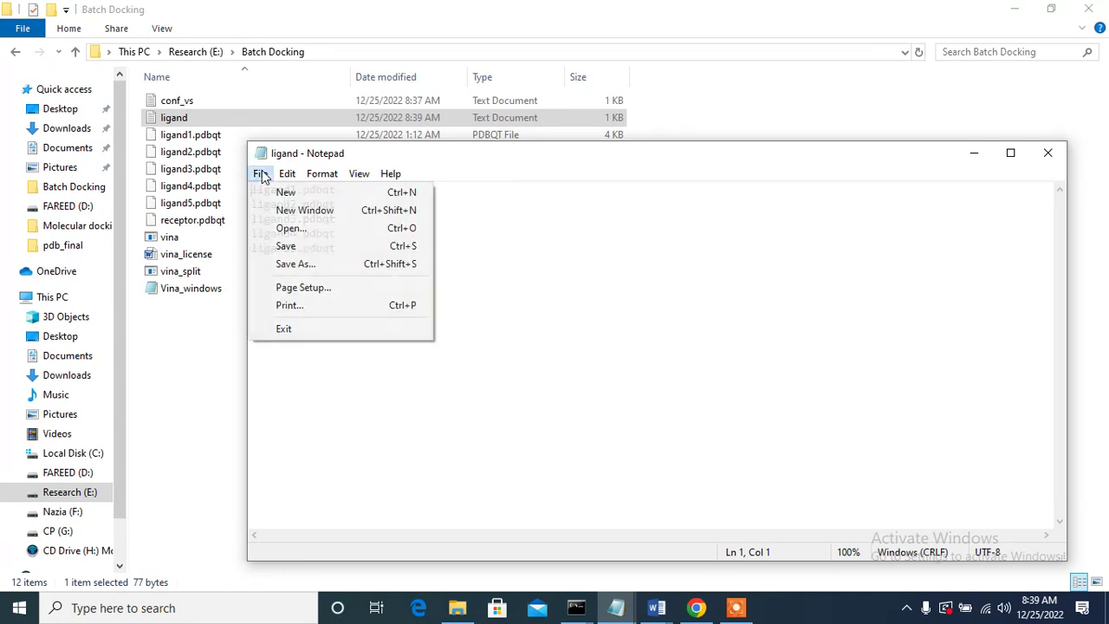
click(288, 248)
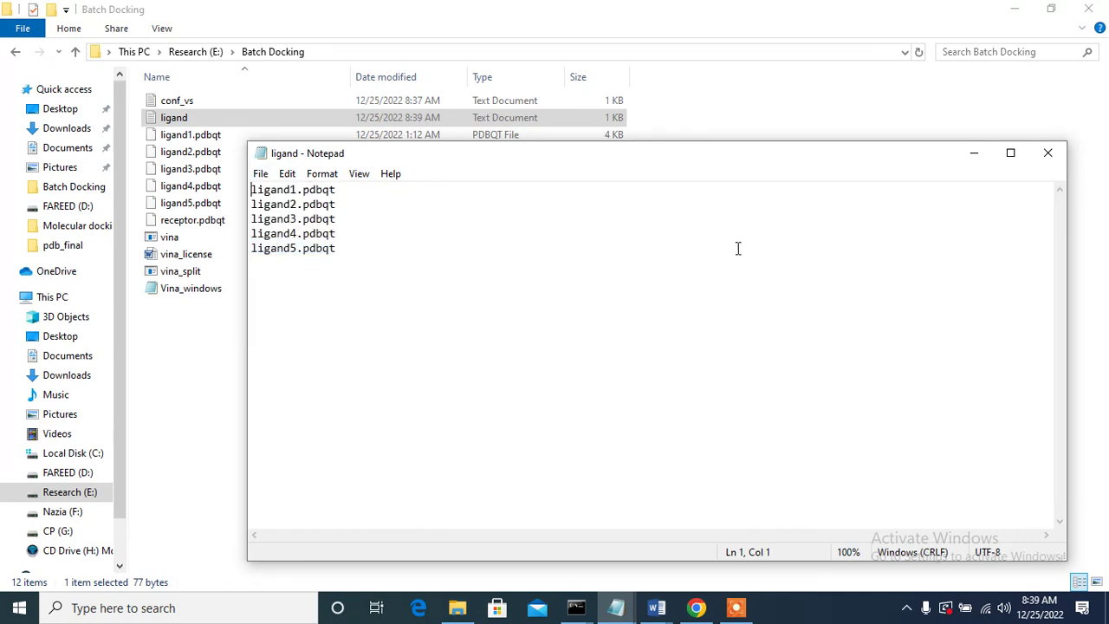
click(1049, 156)
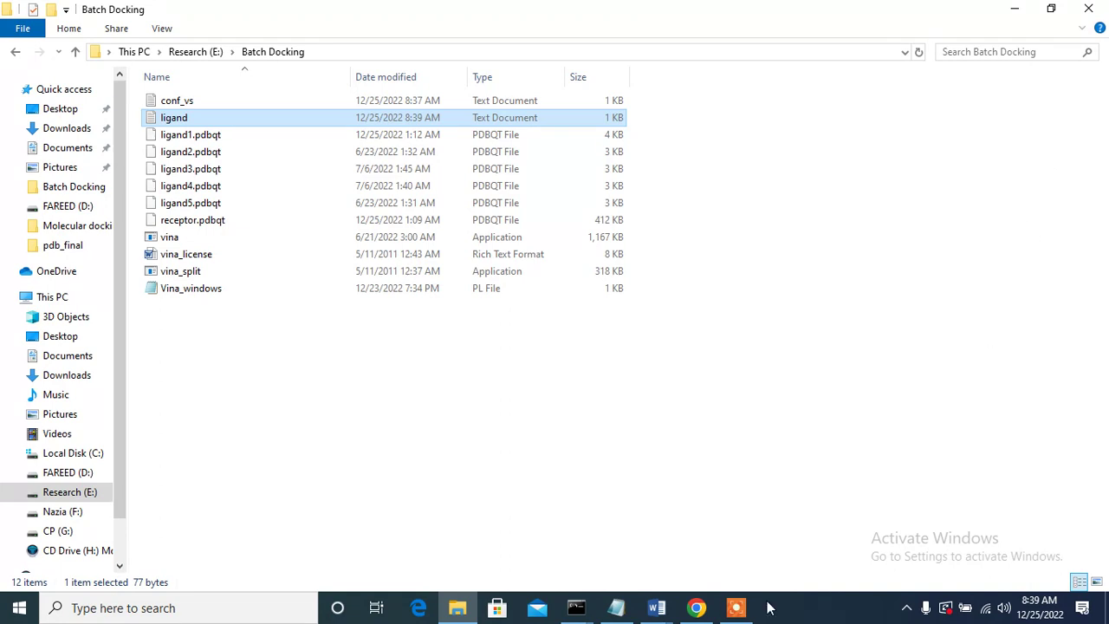
- Try to run perl vina_windows.pl in the Batch Docking command prompt with ligand.txt as the ligand file
click(578, 609)
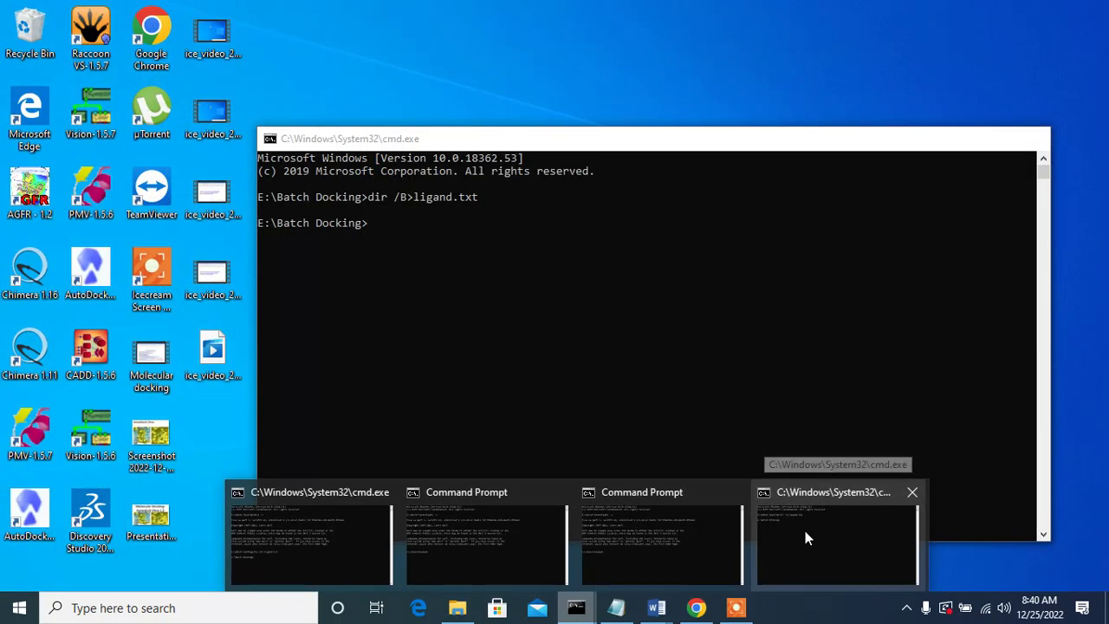
click(805, 530)
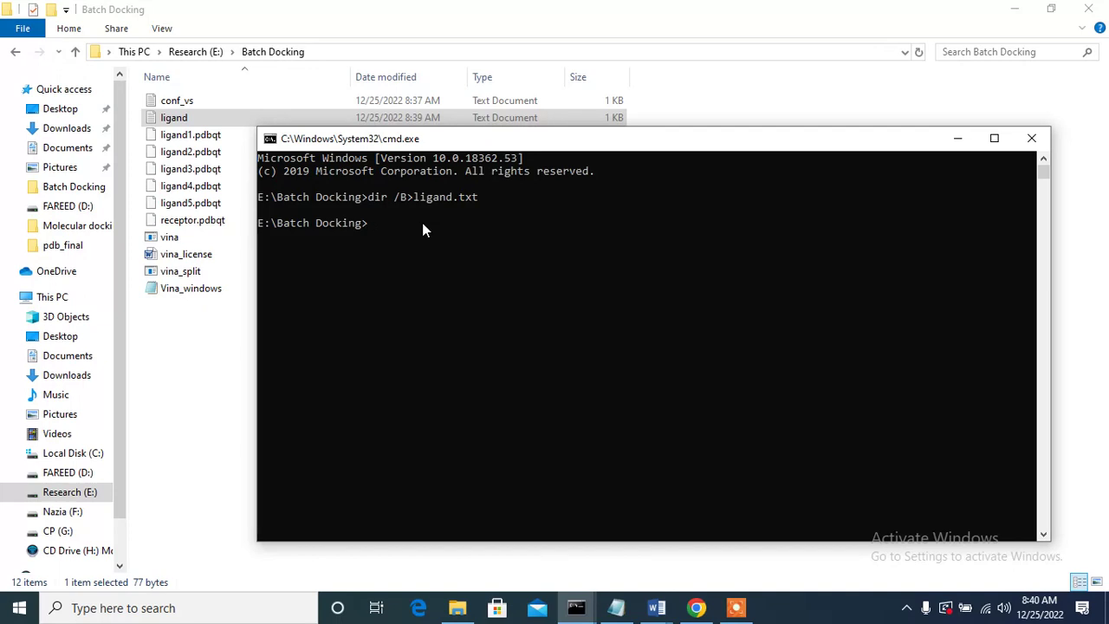
text(perl vina_ windows.pl)
key(Return)
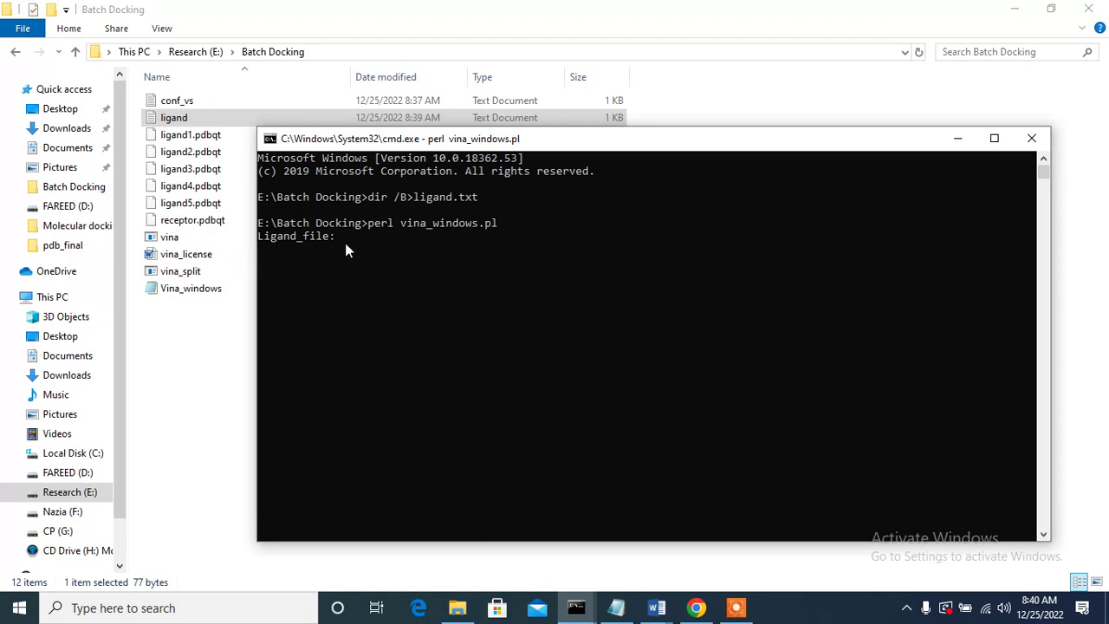
text(ligand.txt)
key(Return)
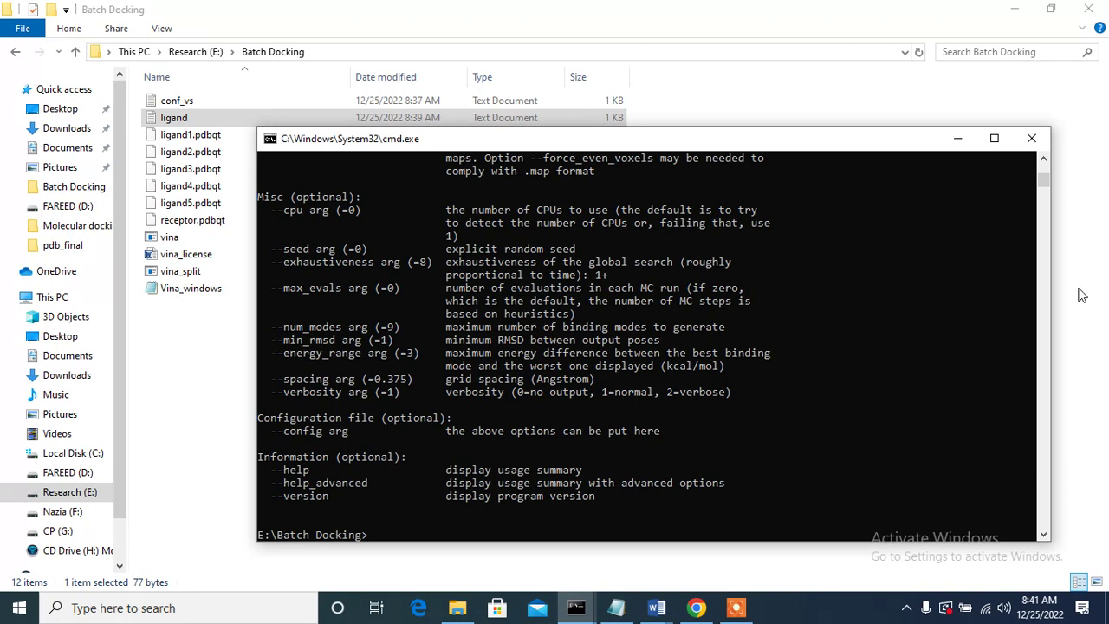
- Examine the Vina output in the command prompt for errors from the docking run
scroll(1045, 160, up, 2)
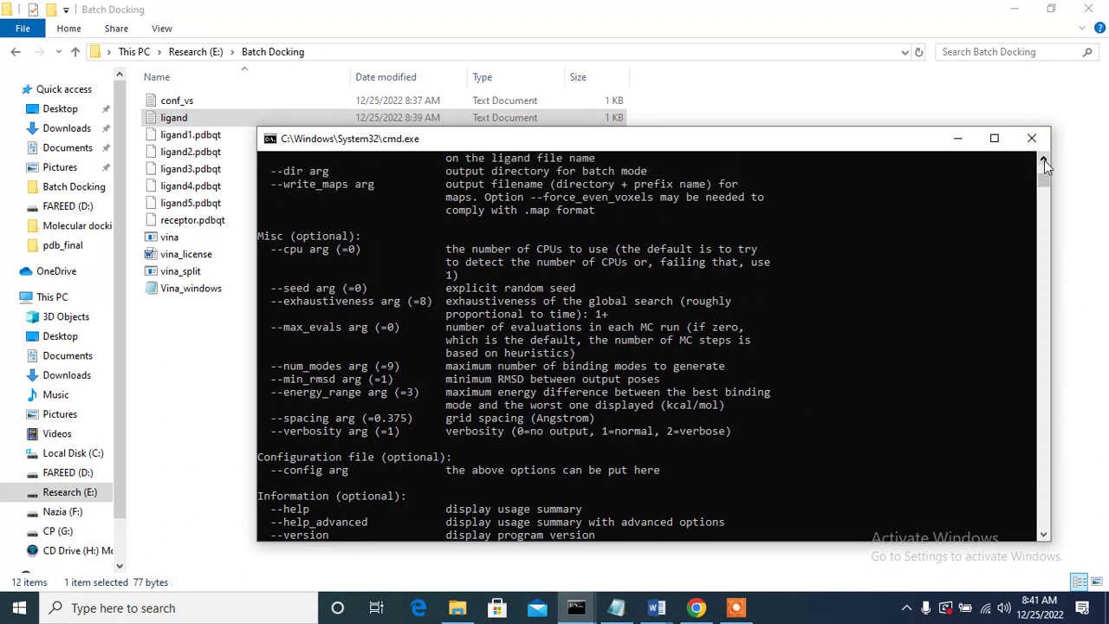
scroll(1044, 161, up, 4)
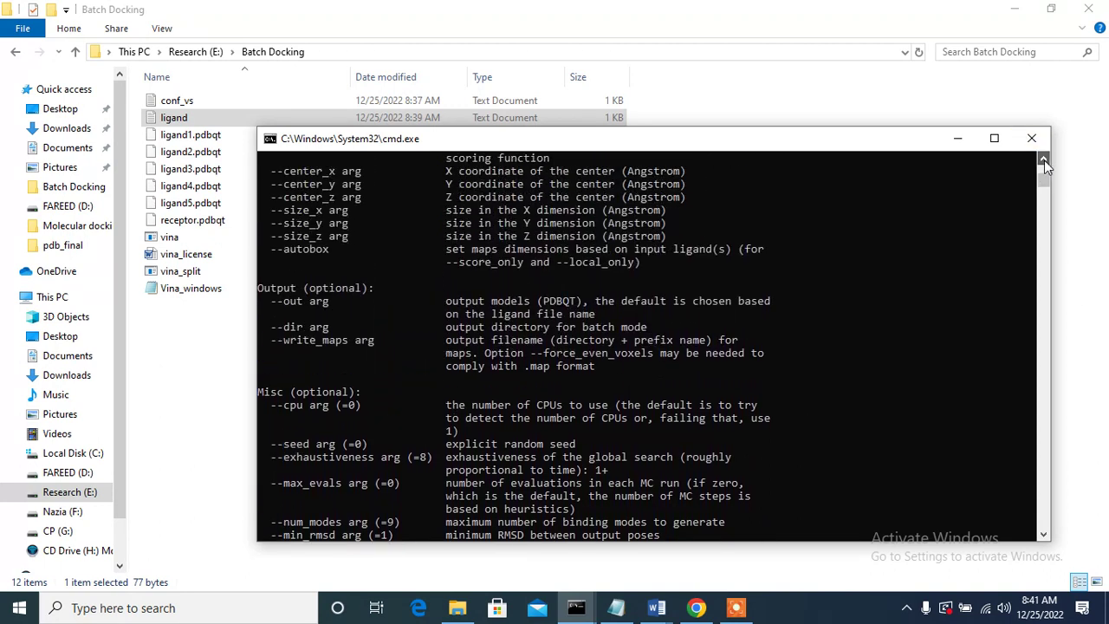
scroll(1045, 160, up, 4)
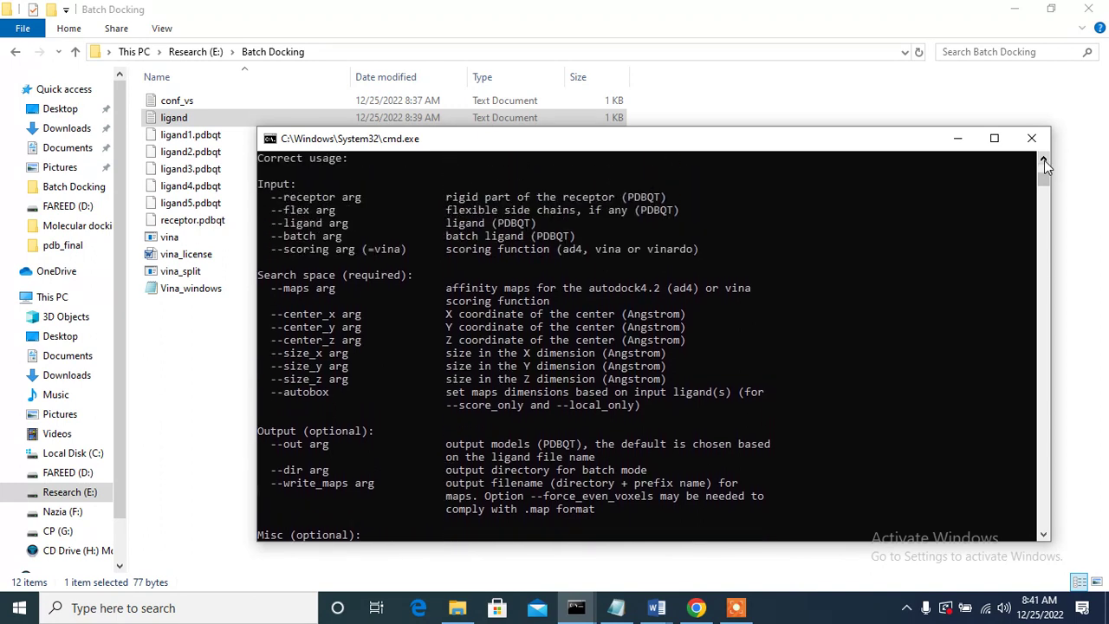
scroll(1044, 160, up, 1)
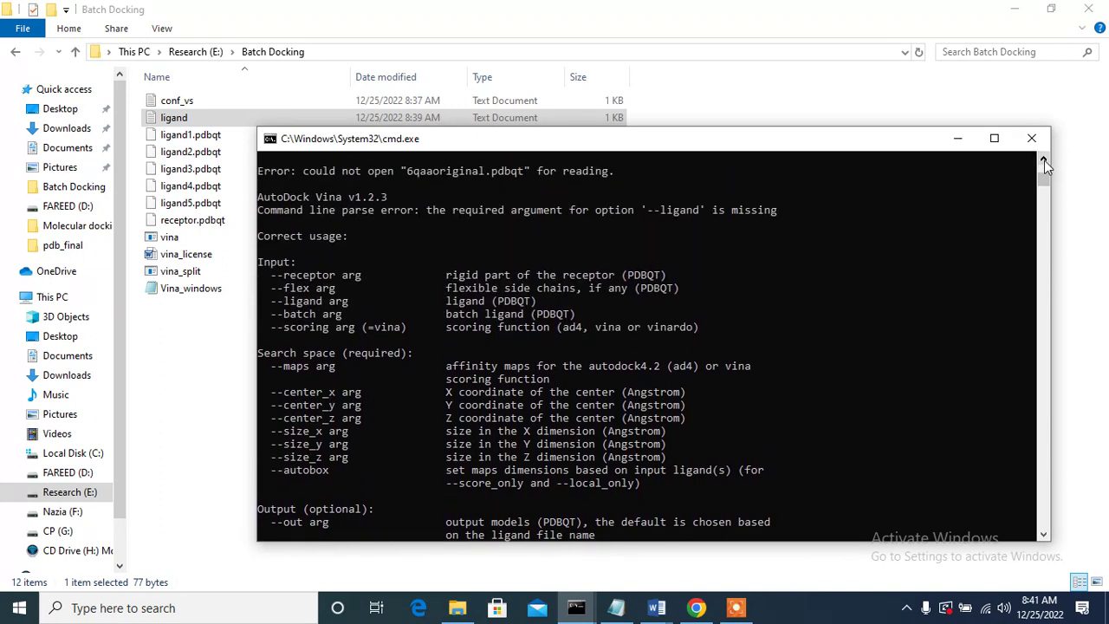
click(1044, 160)
click(1044, 160)
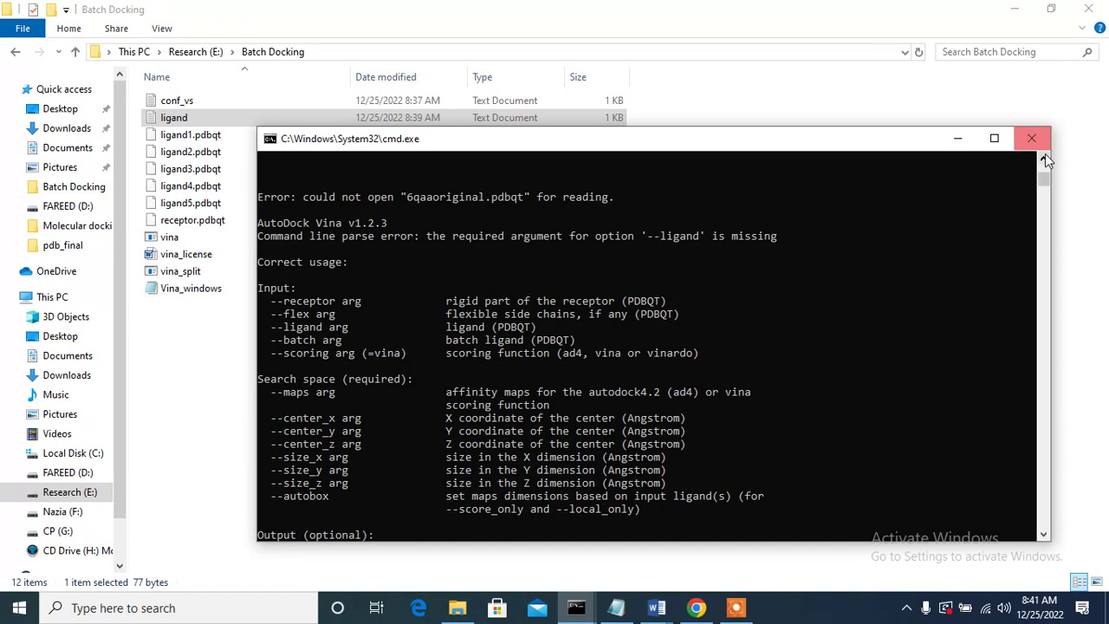
click(738, 612)
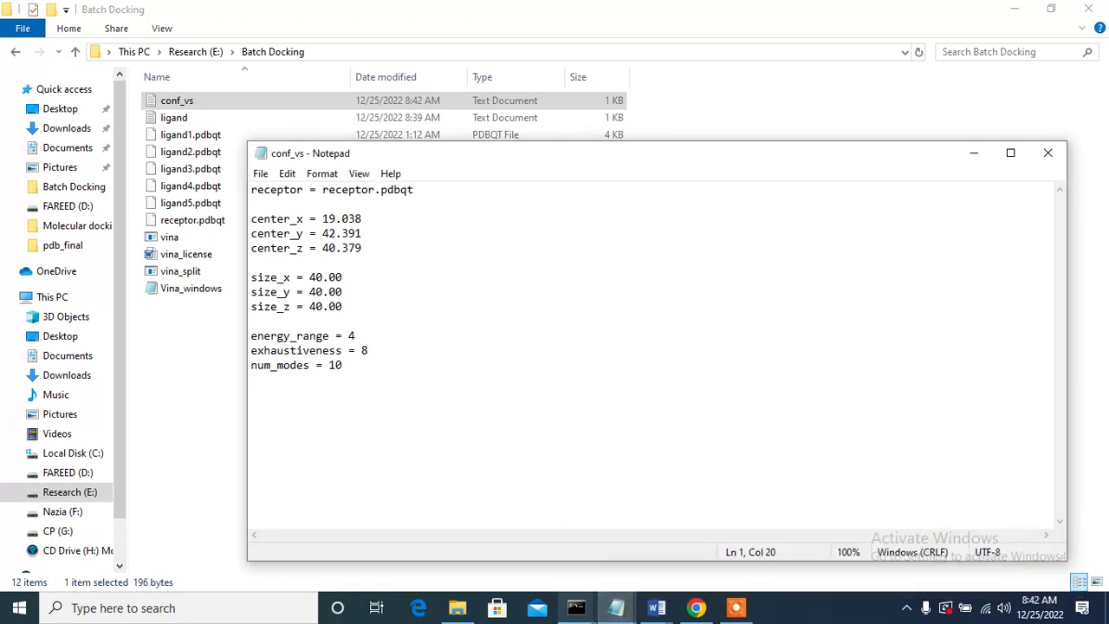
- Check the receptor file name in the Vina output against the conf_vs file and save conf_vs
click(593, 613)
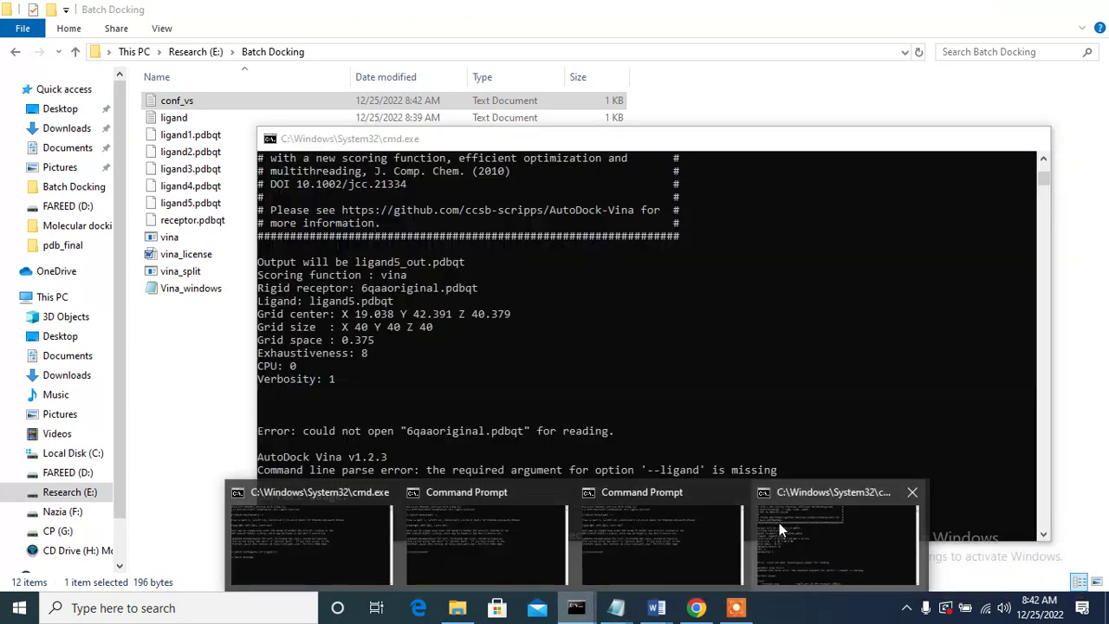
click(779, 523)
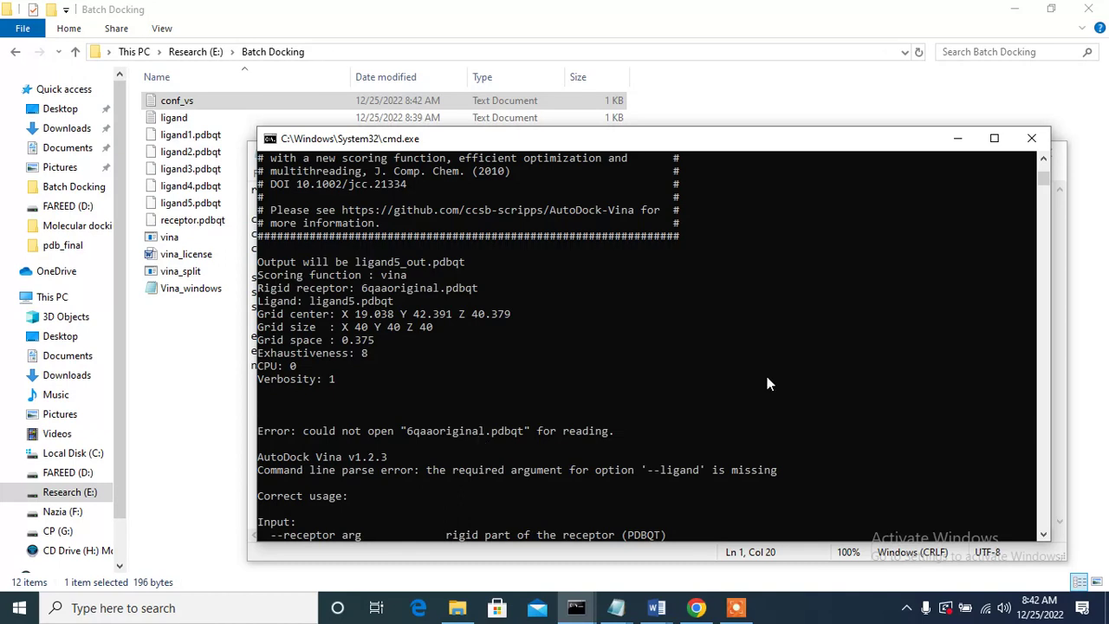
click(959, 141)
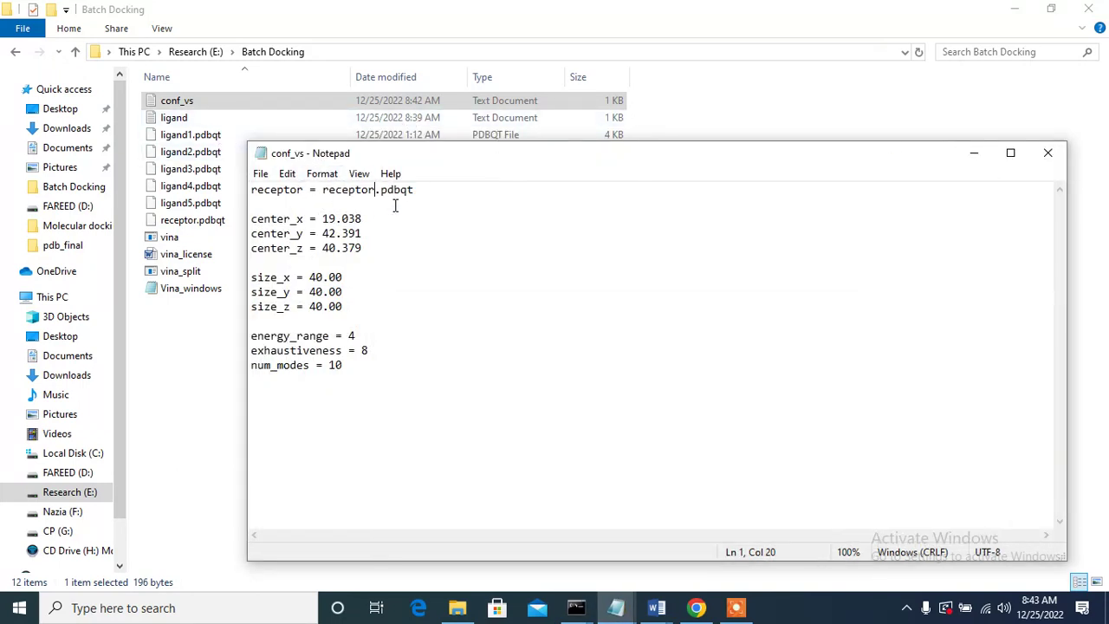
click(260, 173)
click(265, 248)
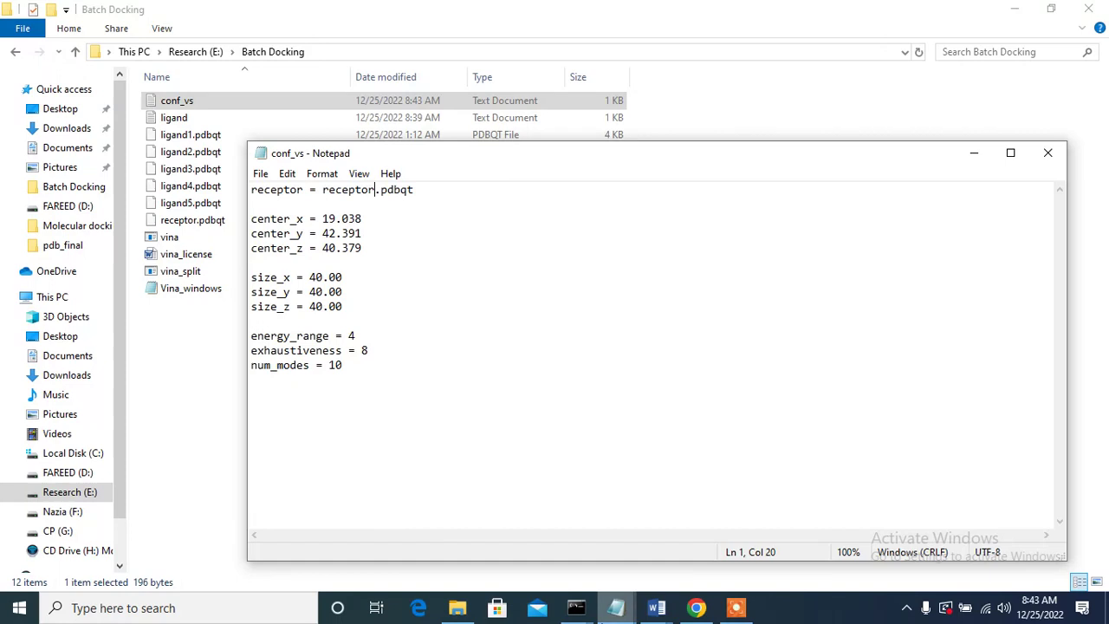
- Return to the Batch Docking command prompt and clear its screen with cls
click(576, 607)
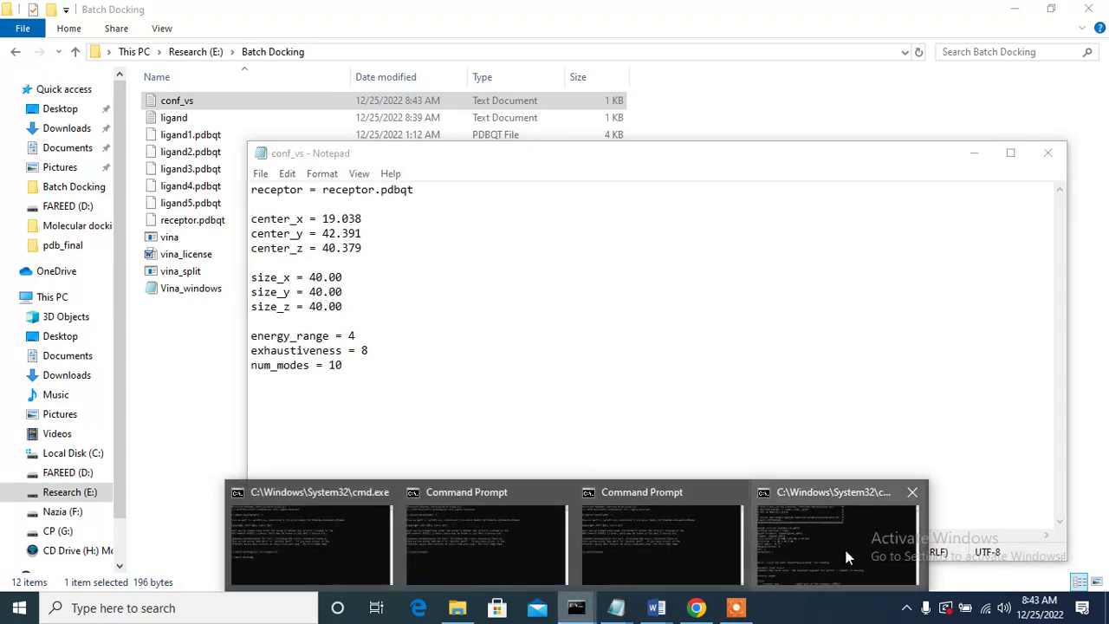
click(848, 558)
text(cls)
key(Return)
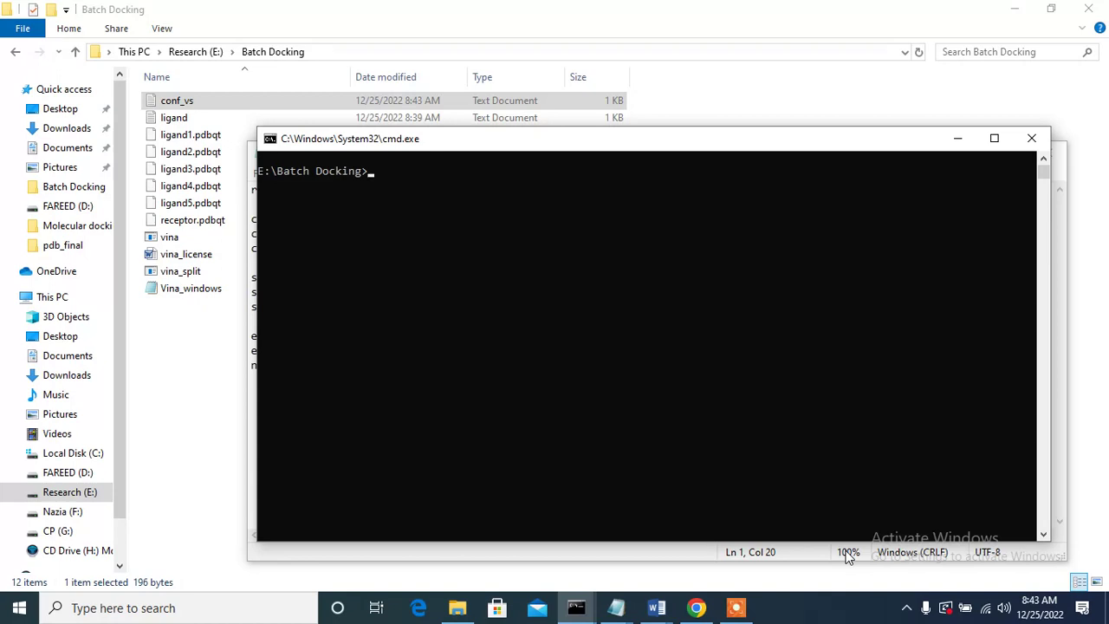
- Rerun the docking script with perl vina_windows.pl, giving ligand.txt as the ligand file, and check its output
text(perl vina_windows.pl)
key(Return)
text(ligand)
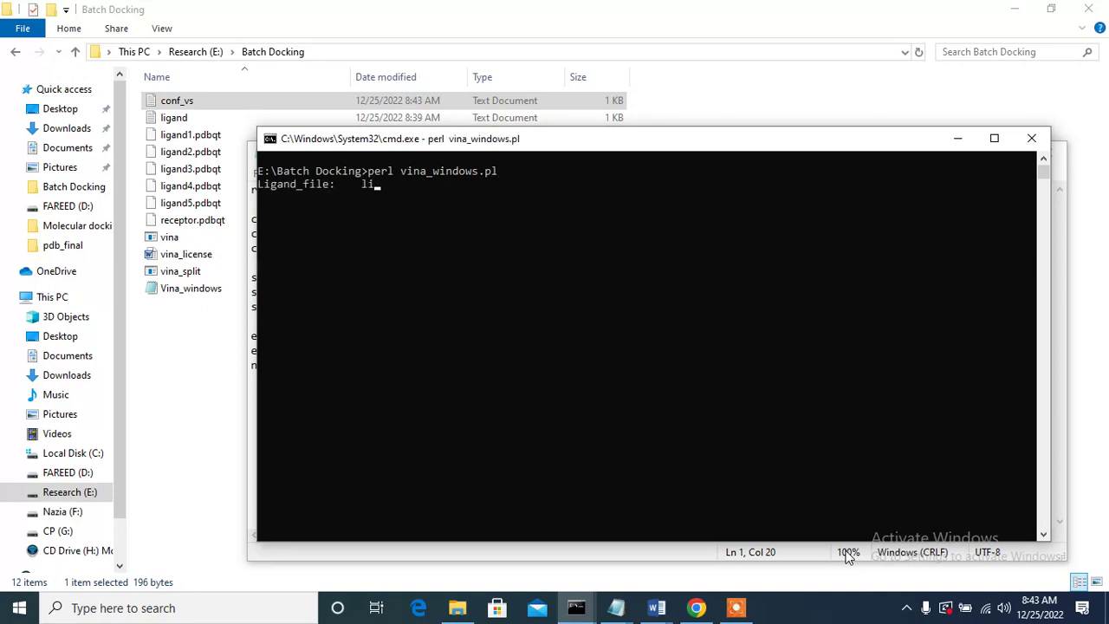
text(.txt)
key(Return)
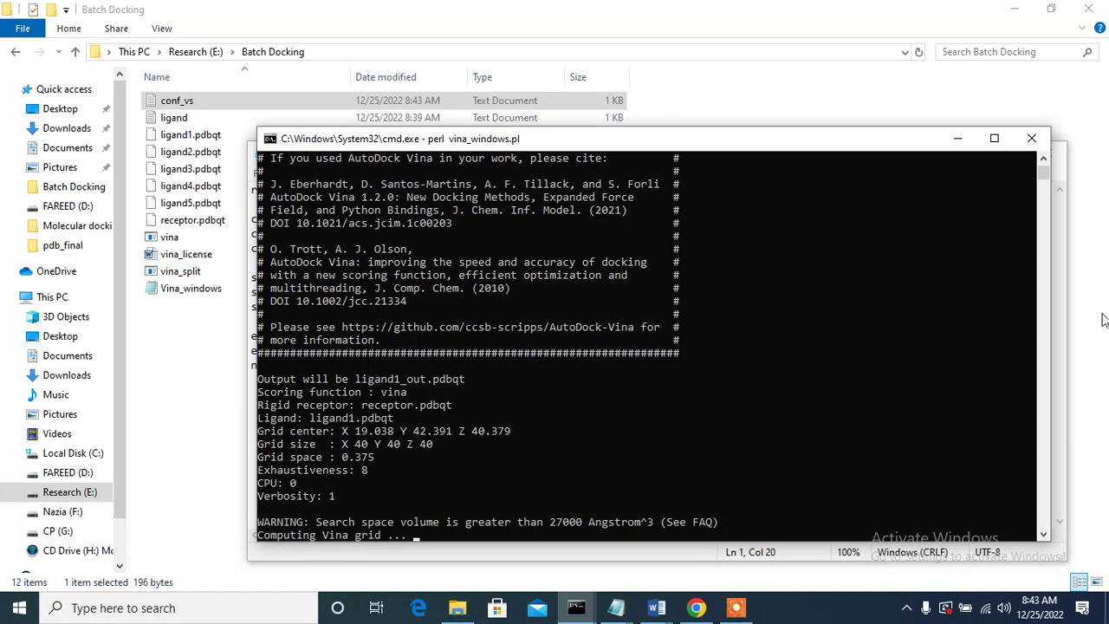
scroll(1042, 157, up, 4)
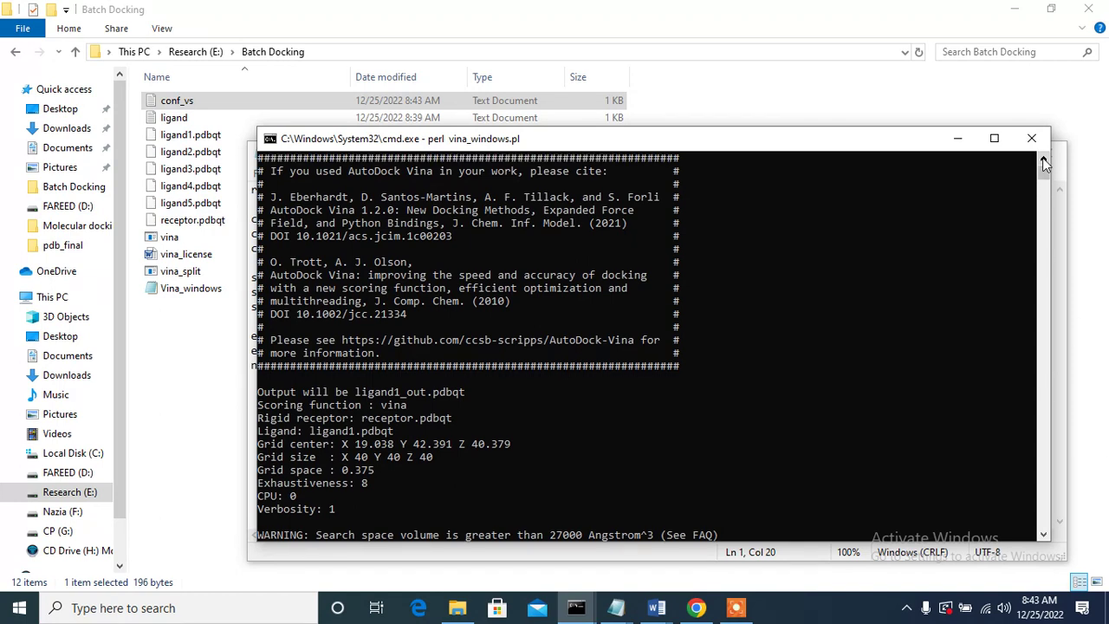
scroll(1043, 158, down, 3)
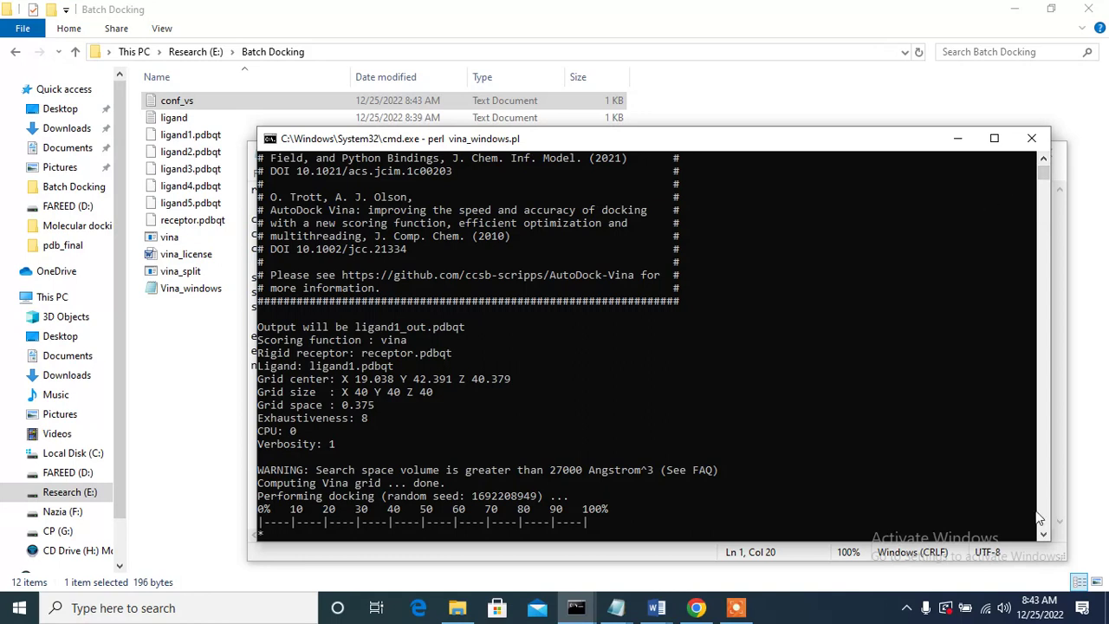
- Check the ligand1_out.pdbqt file in the Batch Docking folder and review the docking settings in conf_vs
scroll(1044, 535, down, 3)
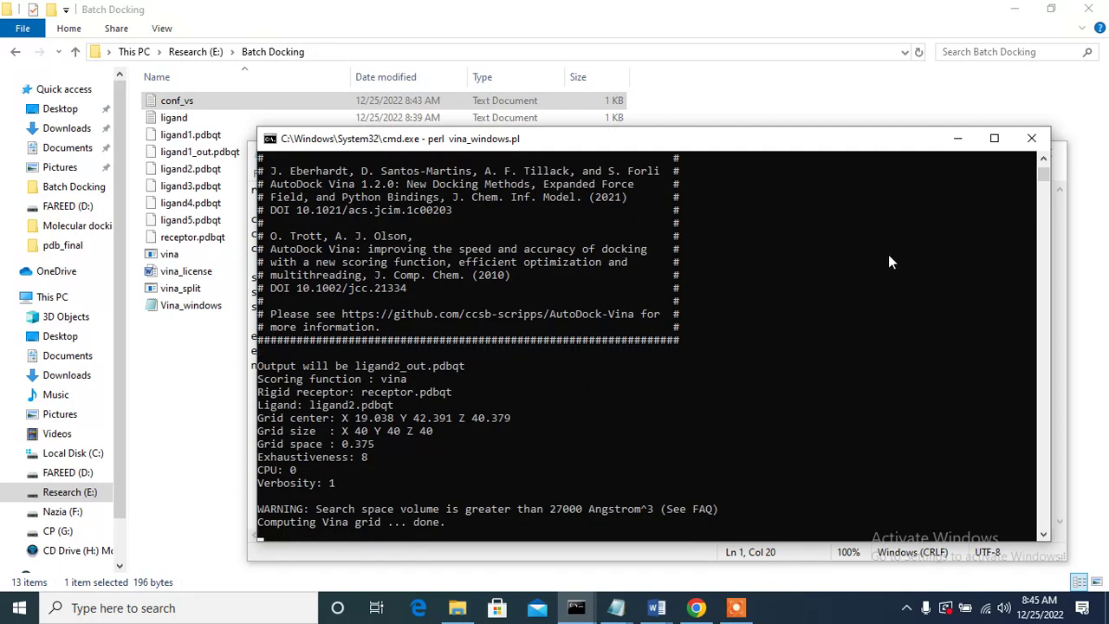
click(959, 141)
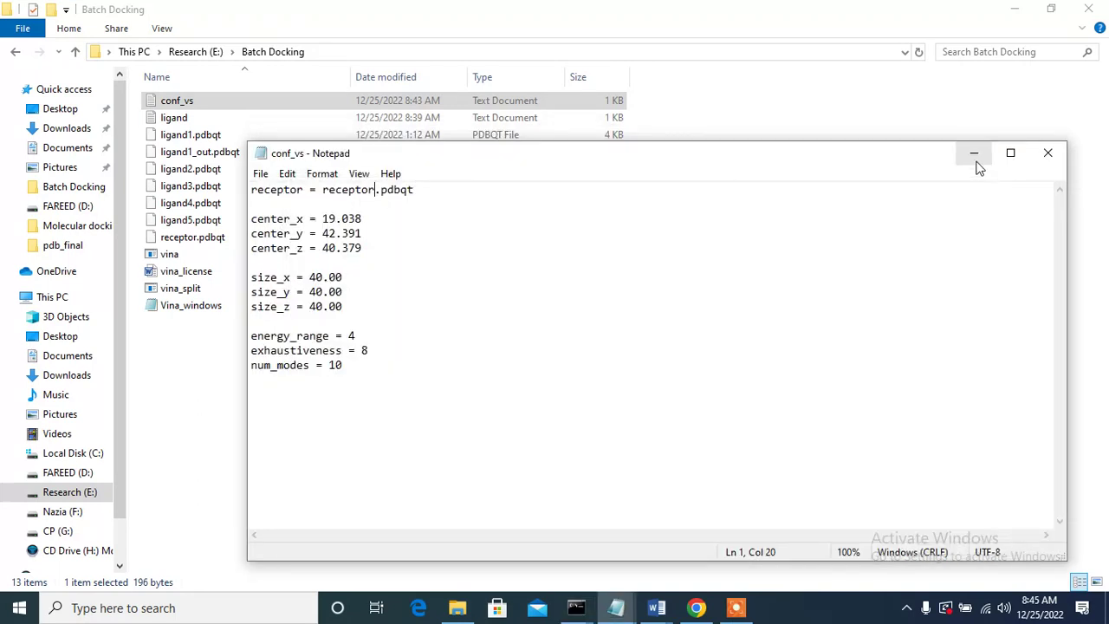
click(974, 153)
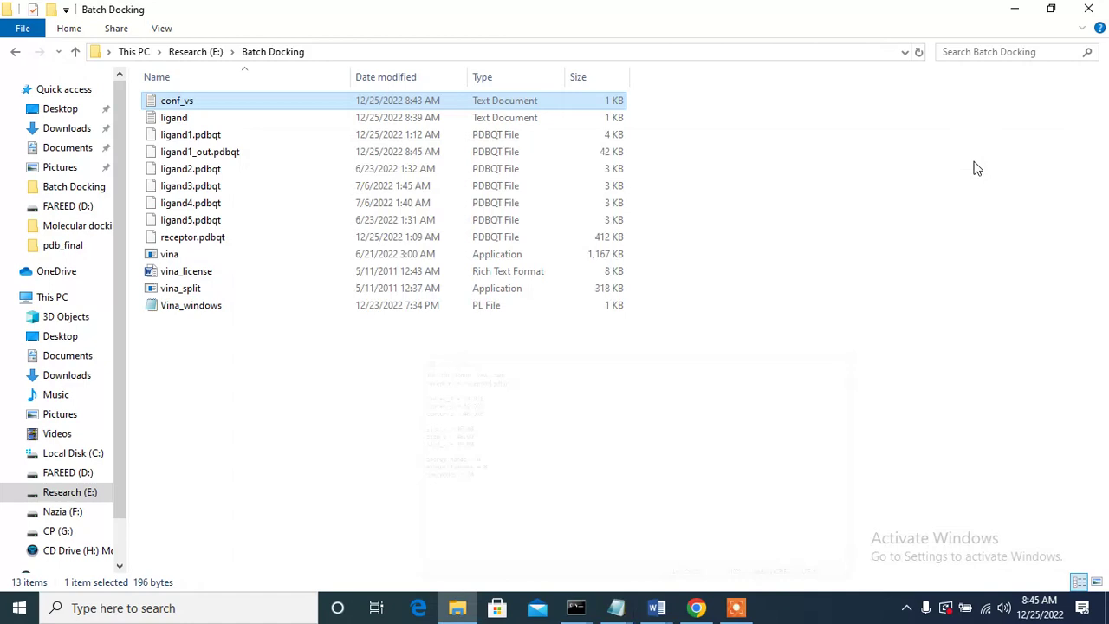
click(193, 155)
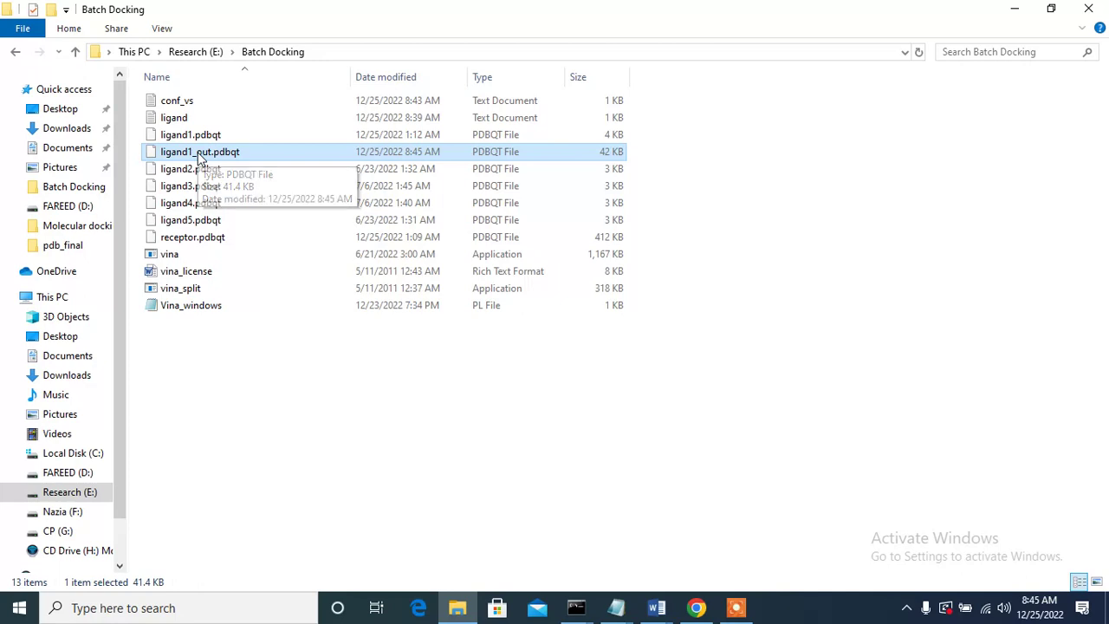
double_click(190, 103)
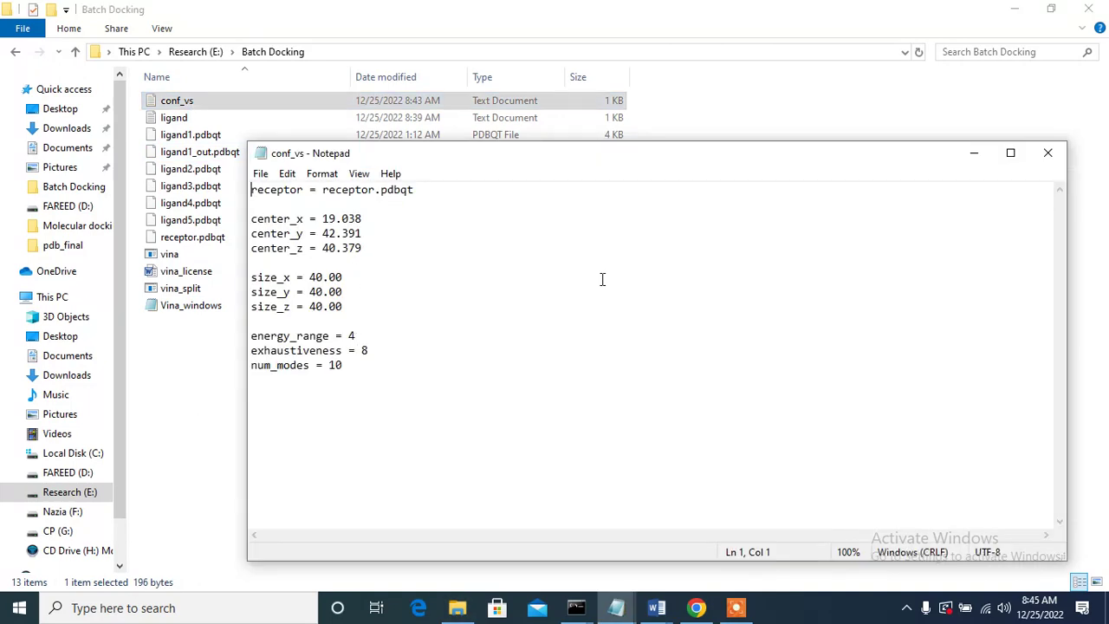
click(976, 153)
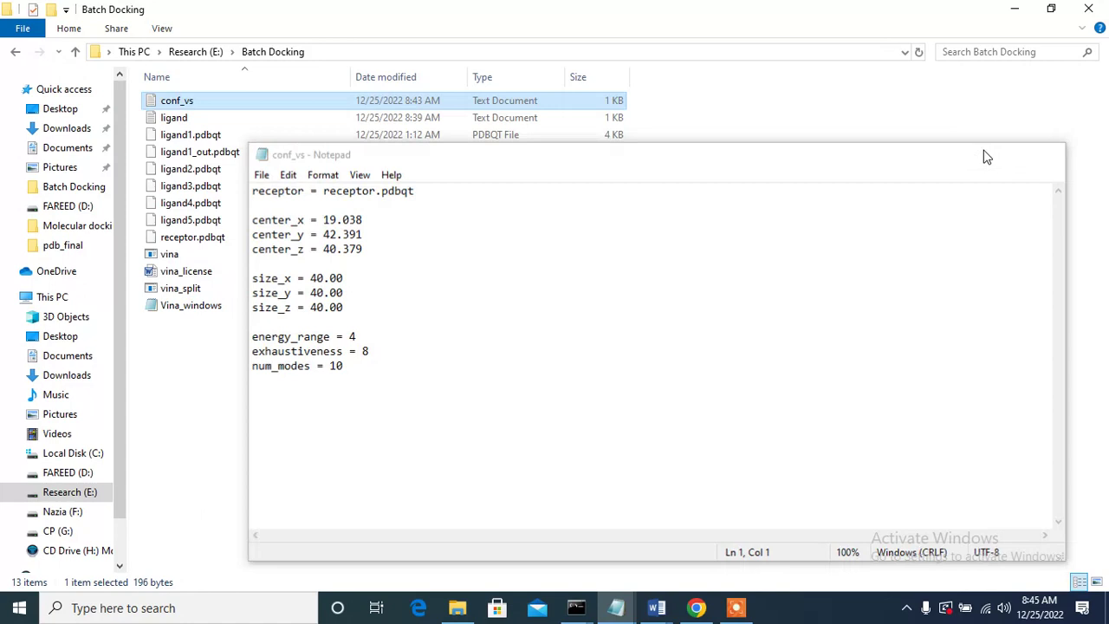
- Copy ligand1_out.pdbqt, vina, vina_license and vina_split from the Batch Docking folder
click(480, 155)
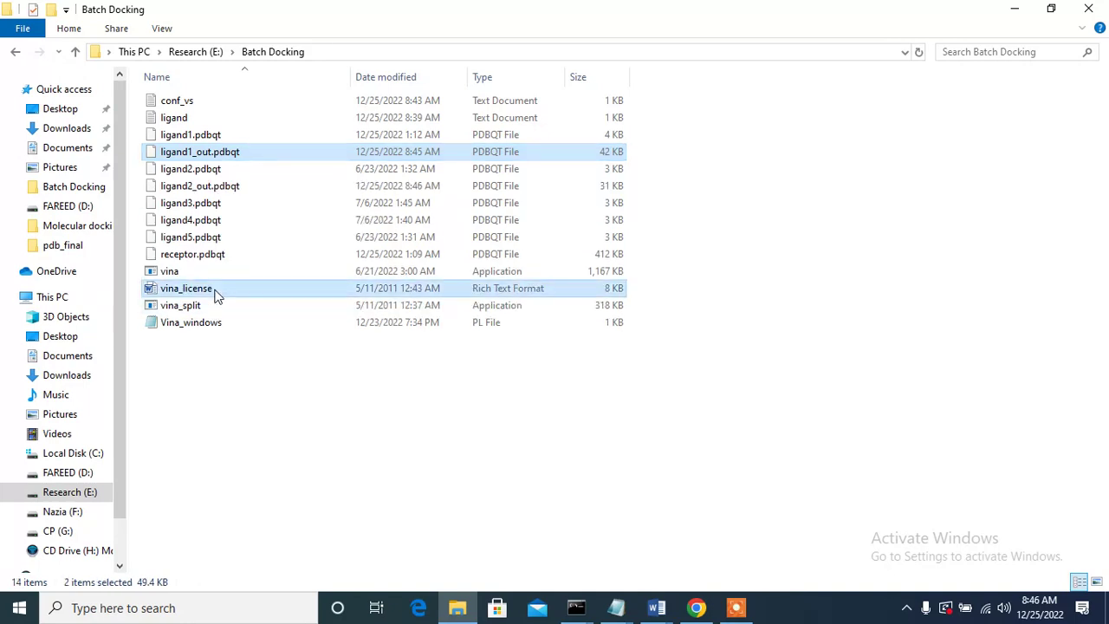
ctrl+click(215, 309)
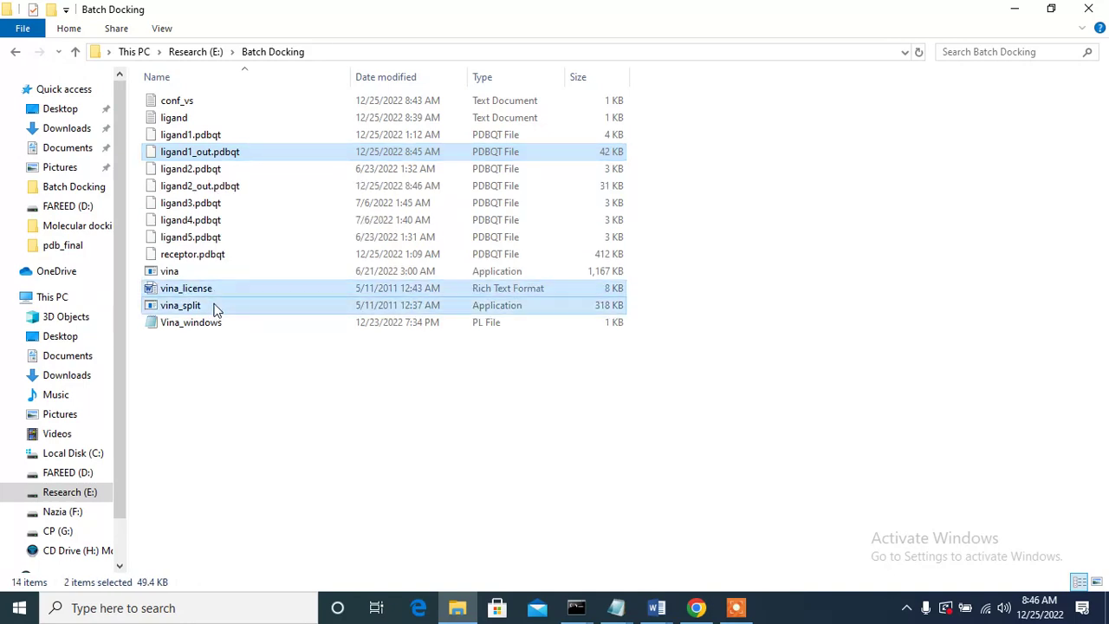
ctrl+click(203, 272)
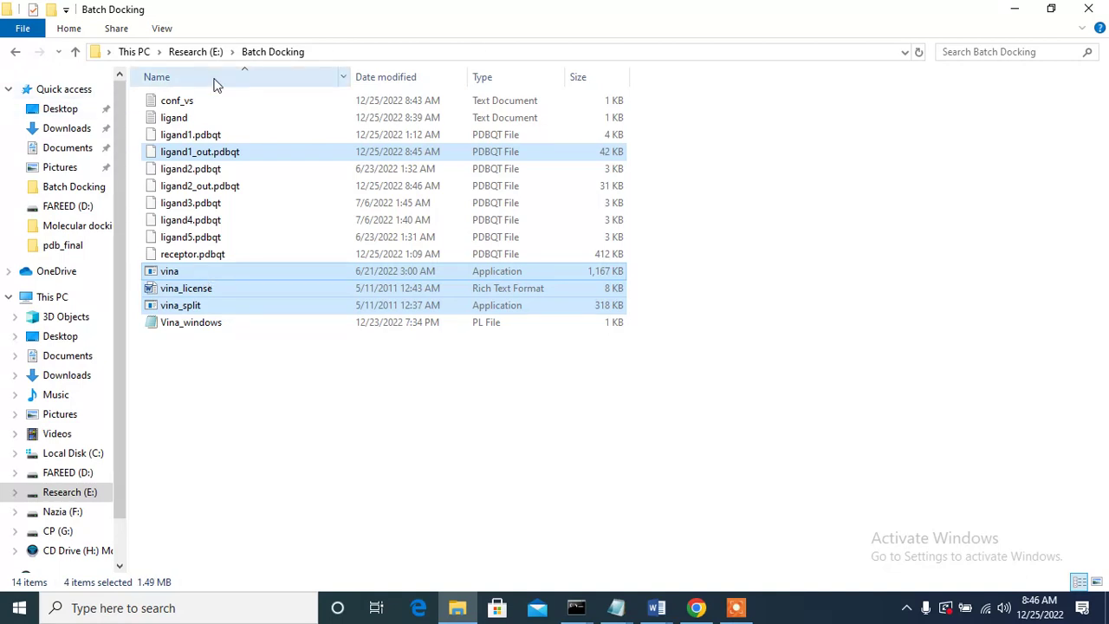
- Create a new folder named vinasplit on the Research (E:) drive
click(196, 52)
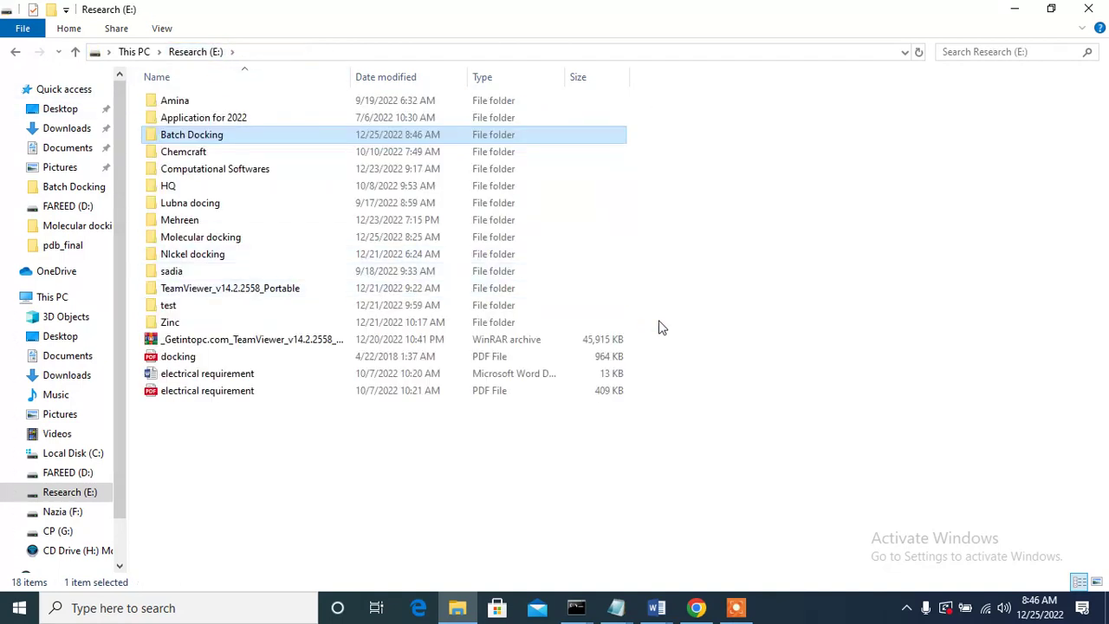
right_click(772, 245)
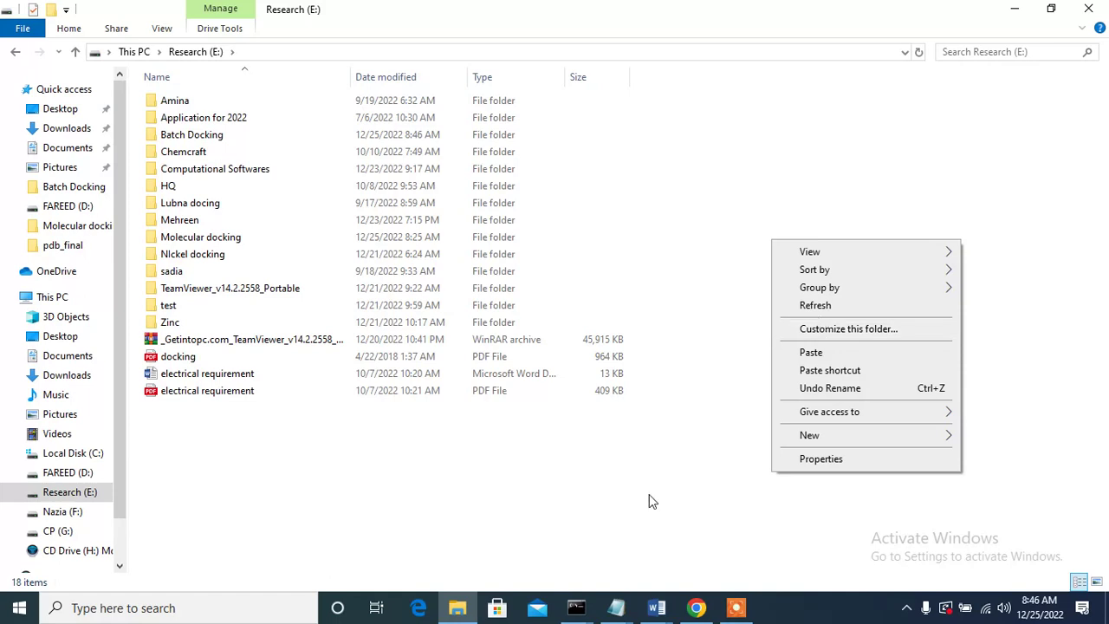
click(586, 609)
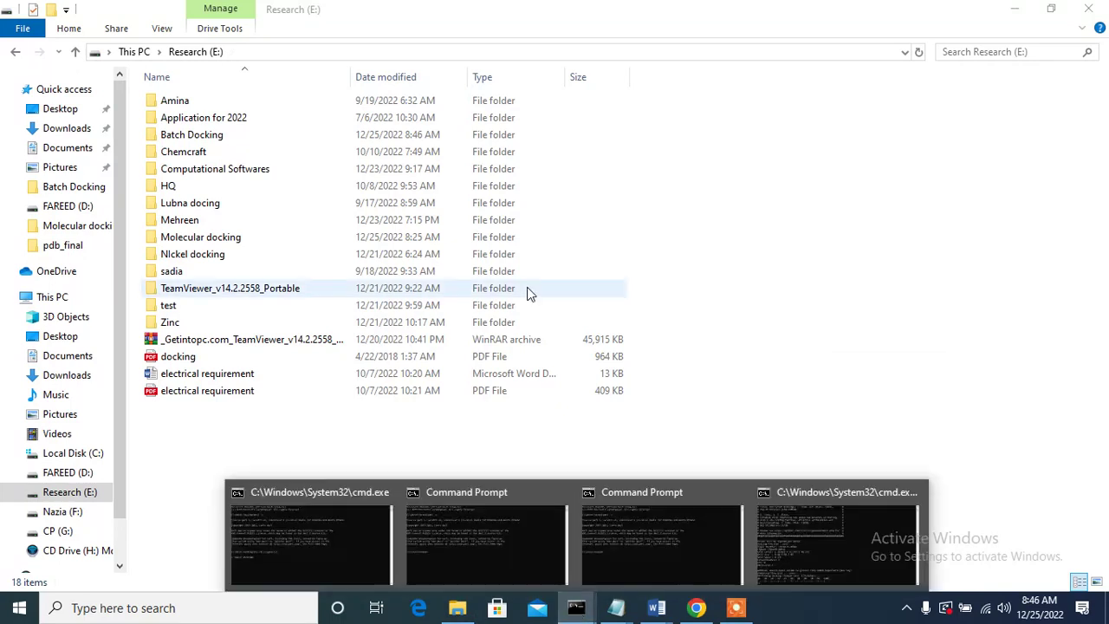
right_click(718, 333)
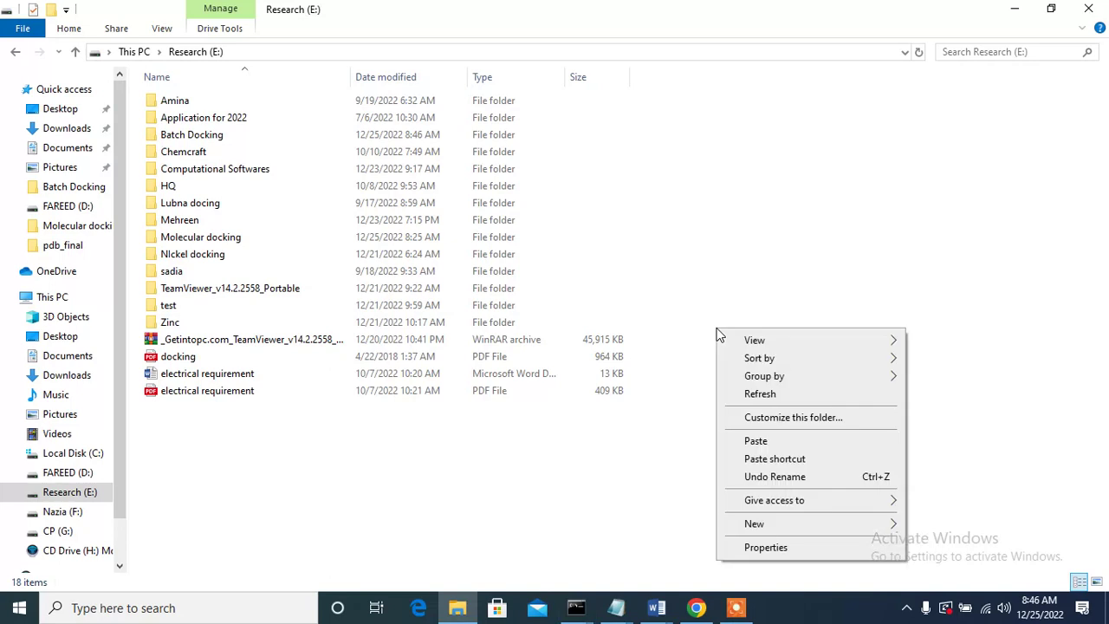
mouse_move(816, 518)
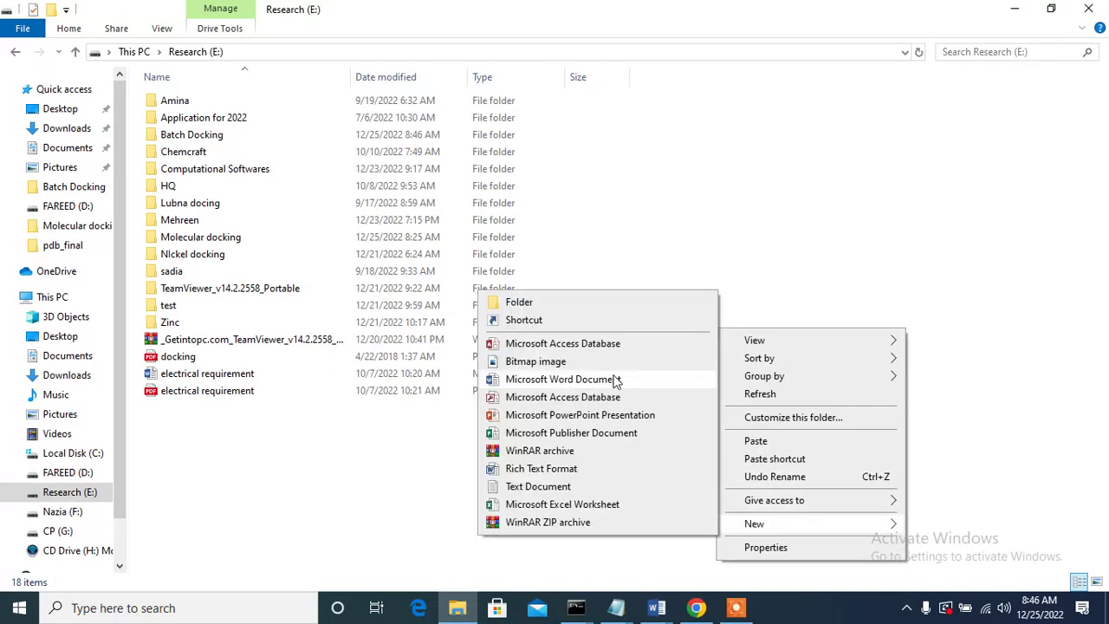
click(579, 301)
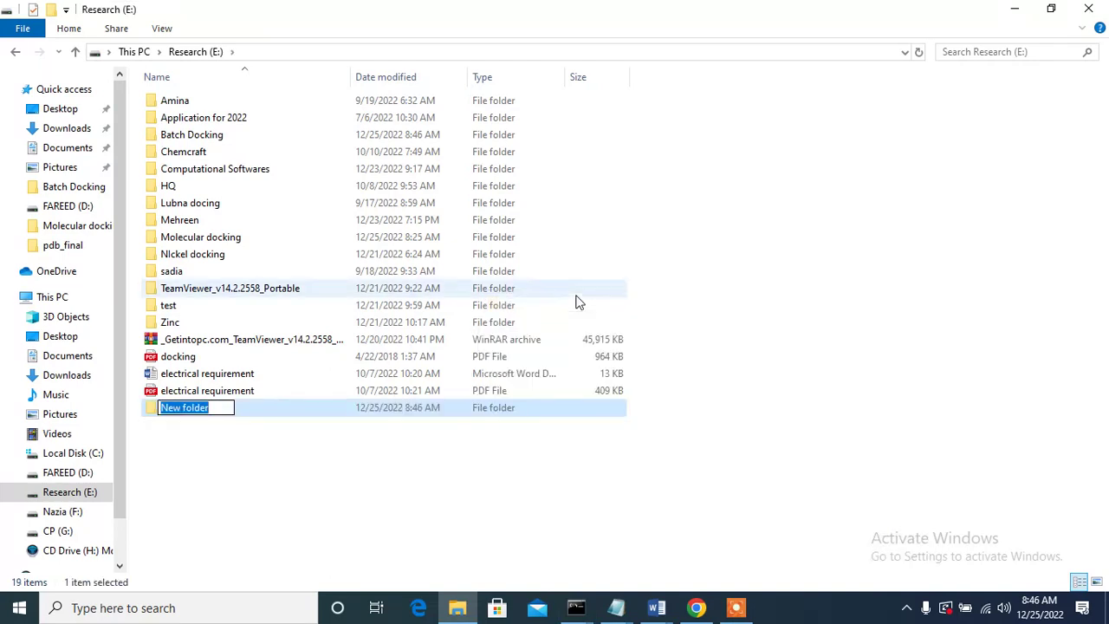
text(vin)
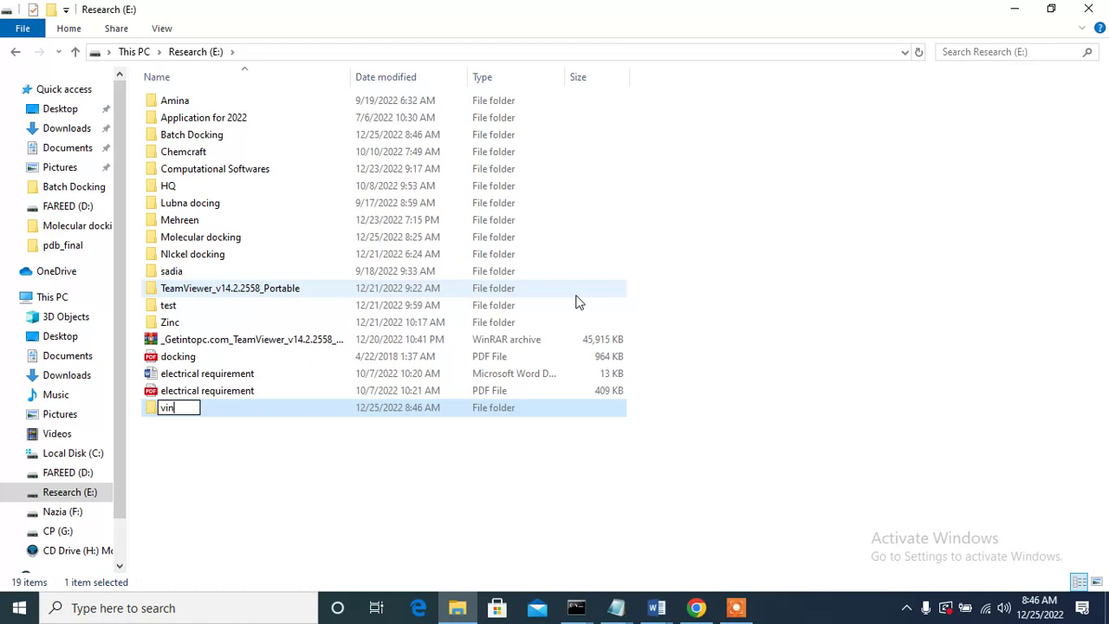
text(asplo)
key(BackSpace)
text(it)
key(Return)
- Open the vinasplit folder and paste the copied ligand output and Vina files into it
key(Return)
key(ctrl+v)
click(579, 302)
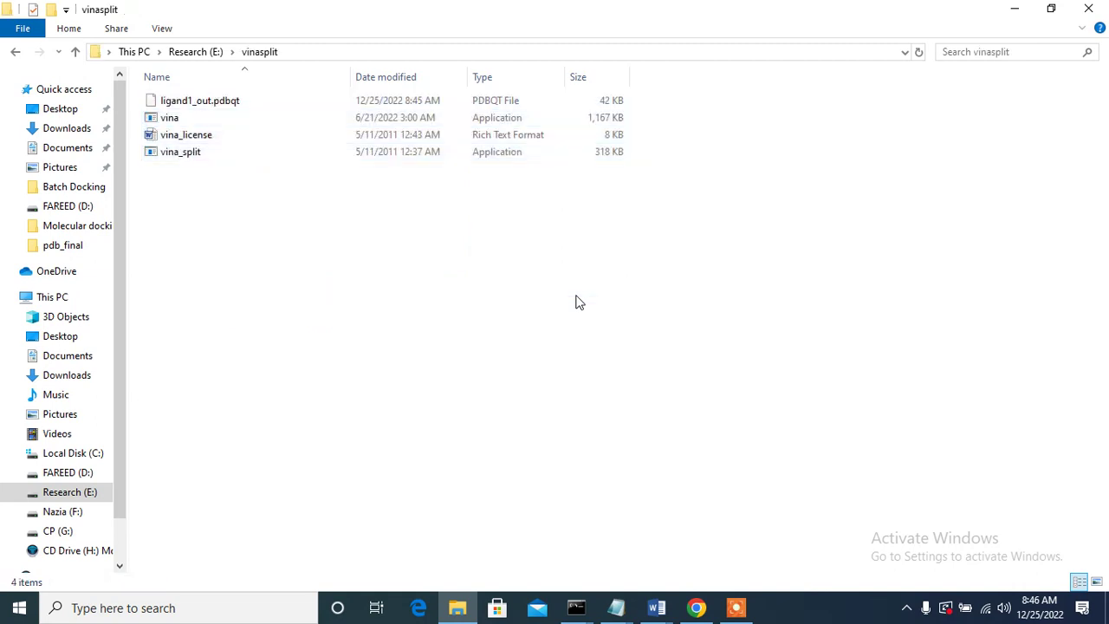
right_click(576, 296)
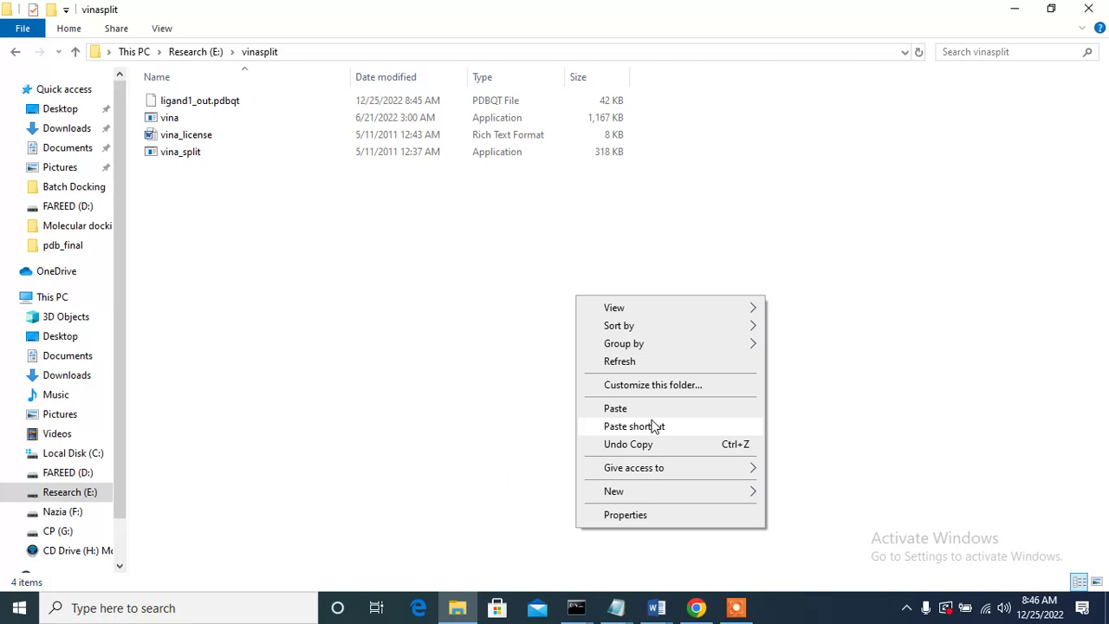
click(239, 105)
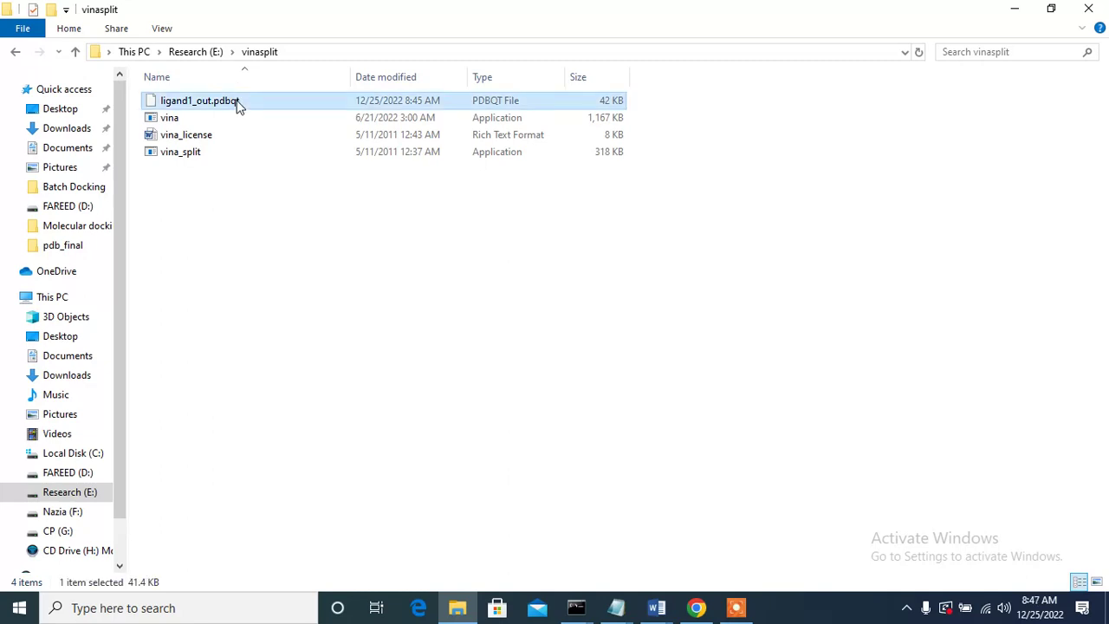
right_click(300, 247)
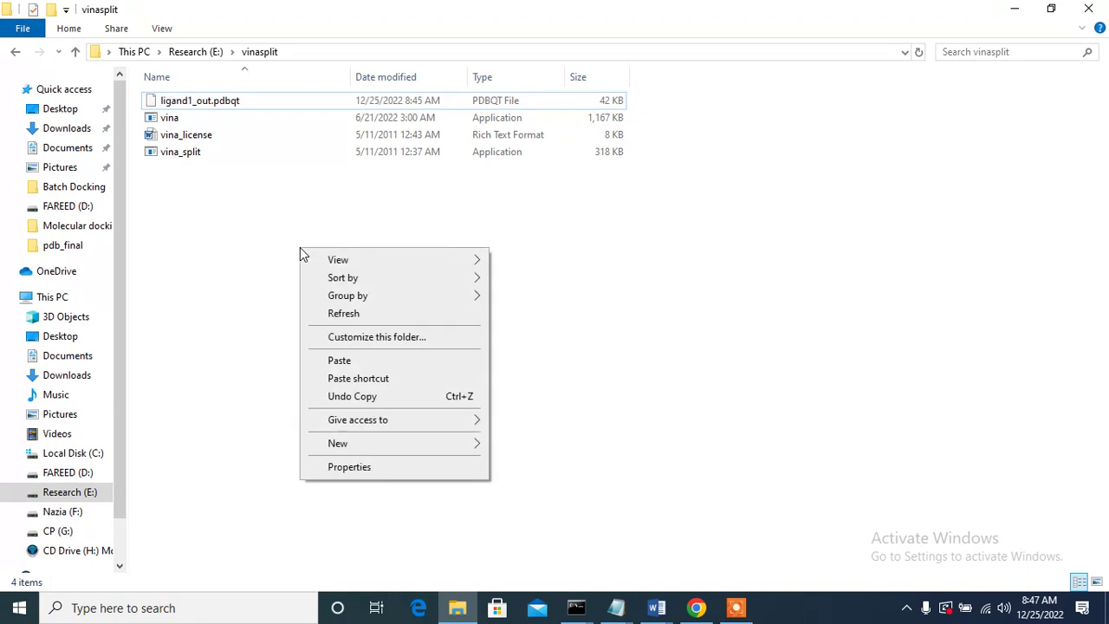
click(261, 348)
- Open a command prompt in the vinasplit folder and run vina_split without arguments to list its usage options
click(327, 54)
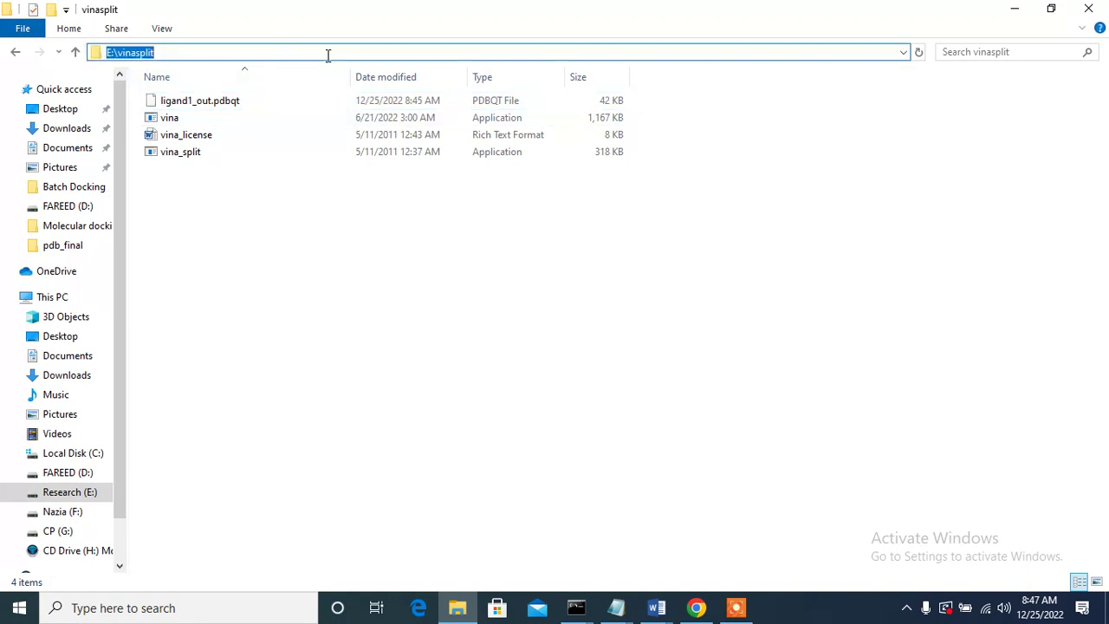
text(cmd)
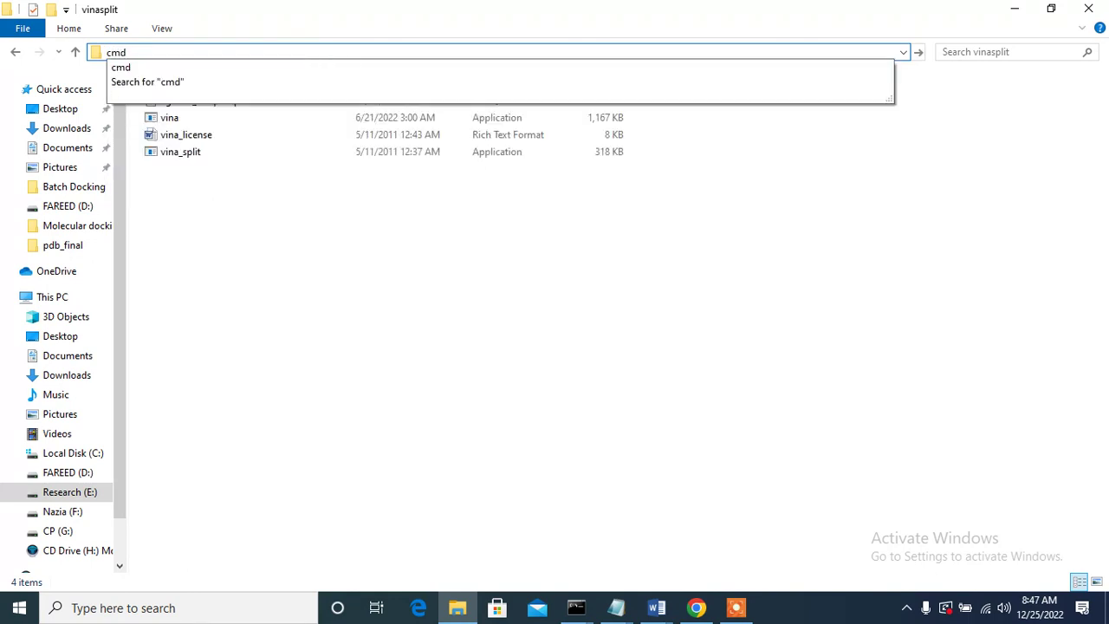
key(Return)
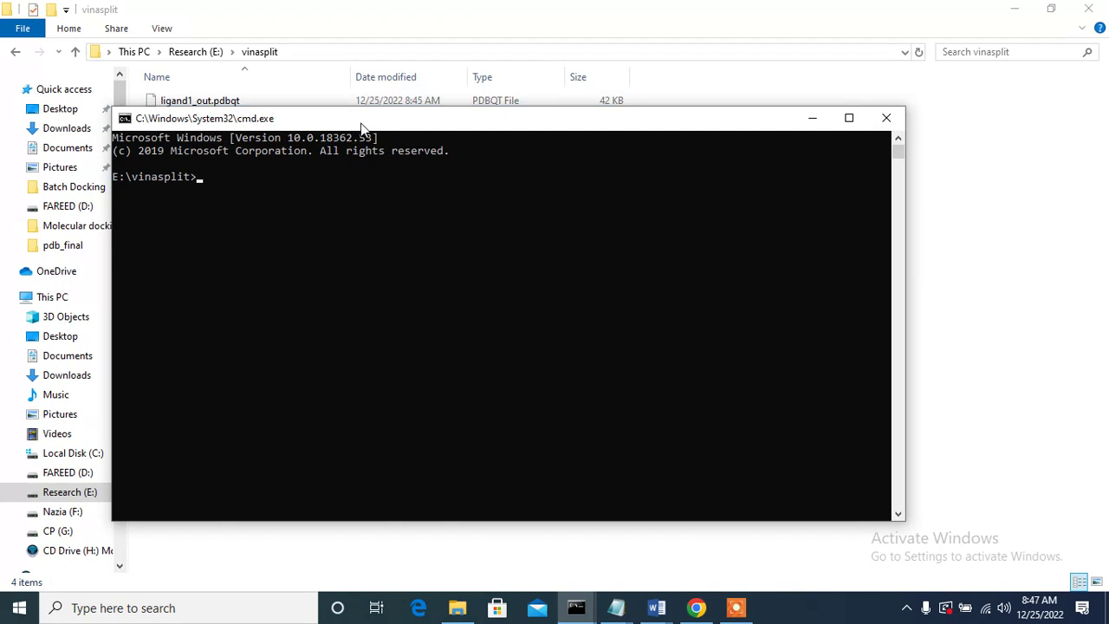
drag(362, 123, 394, 200)
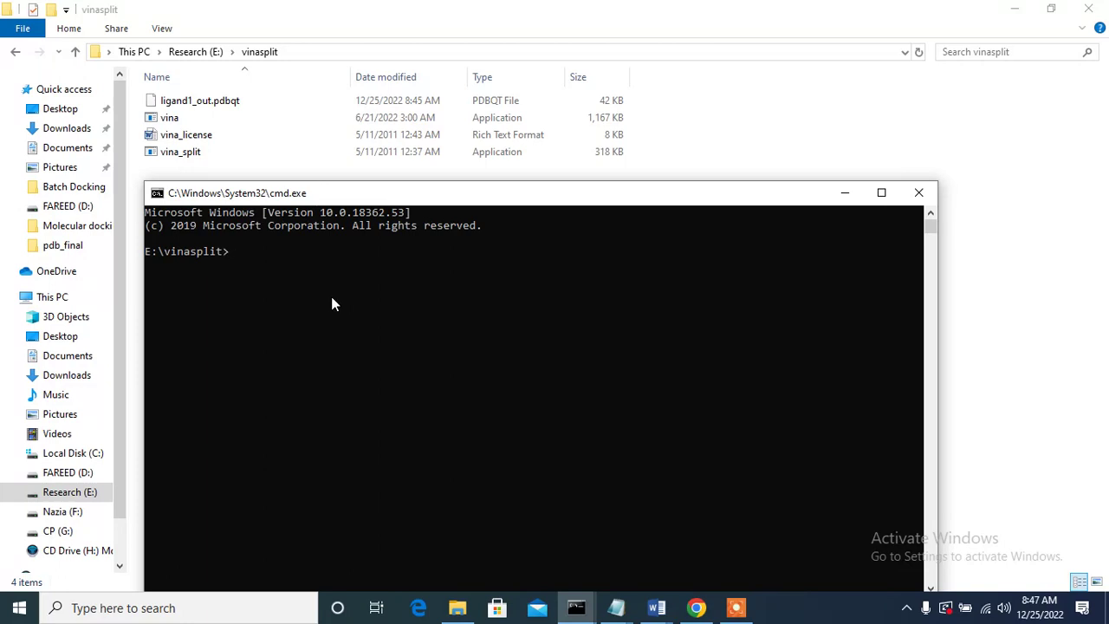
text(vina_split)
key(Return)
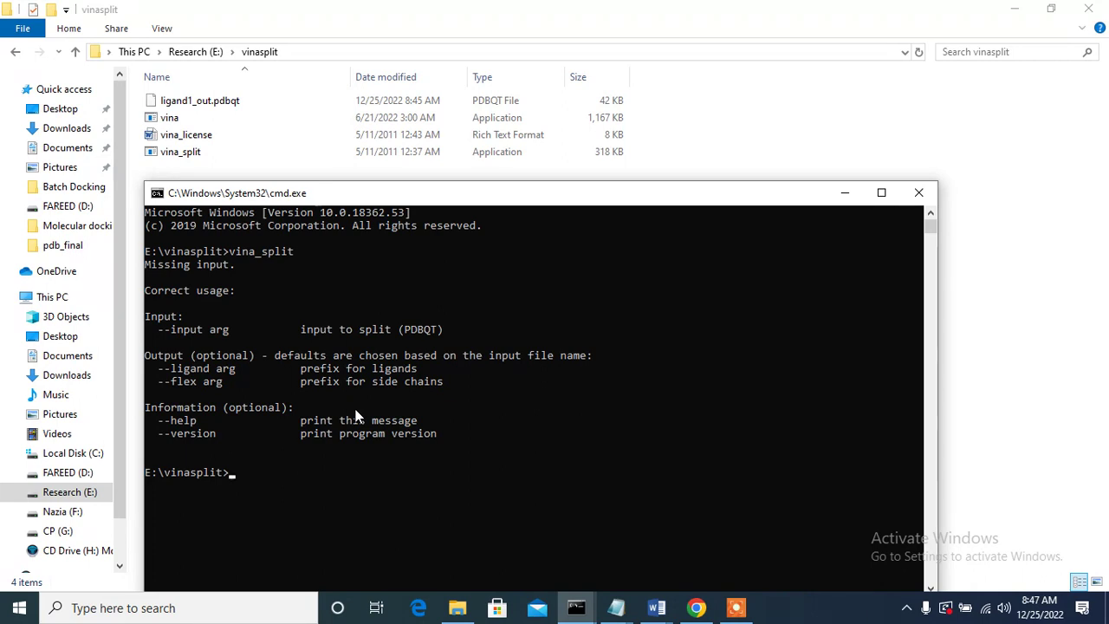
- Split the first ligand's docked poses into separate files with vina_split --input ligand1_out.pdbqt
text(c)
key(BackSpace)
text(vina)
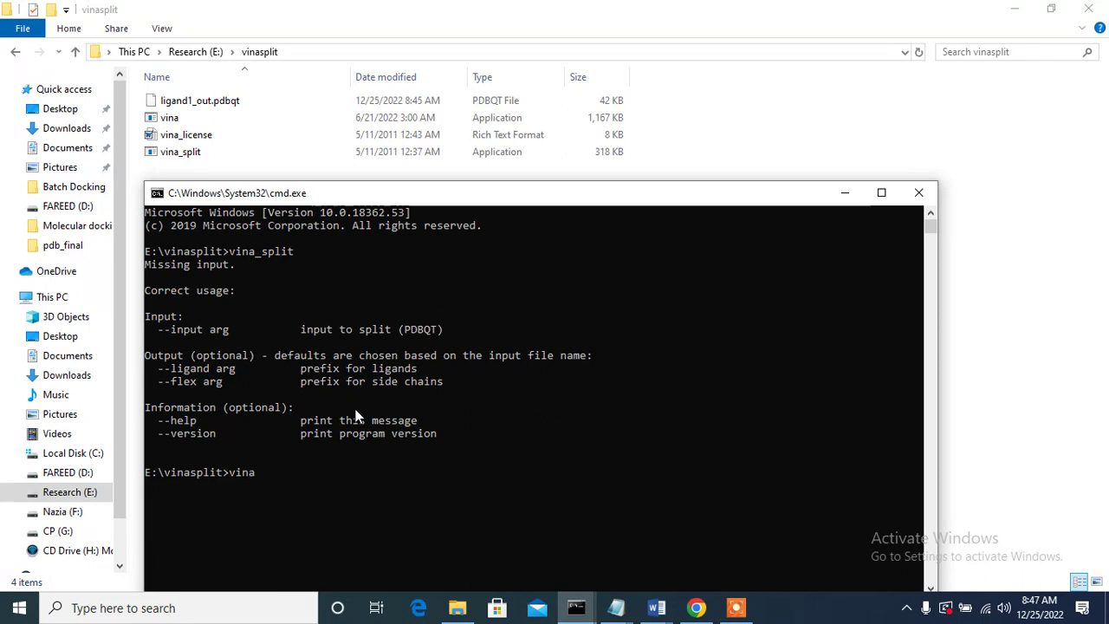
text(_split)
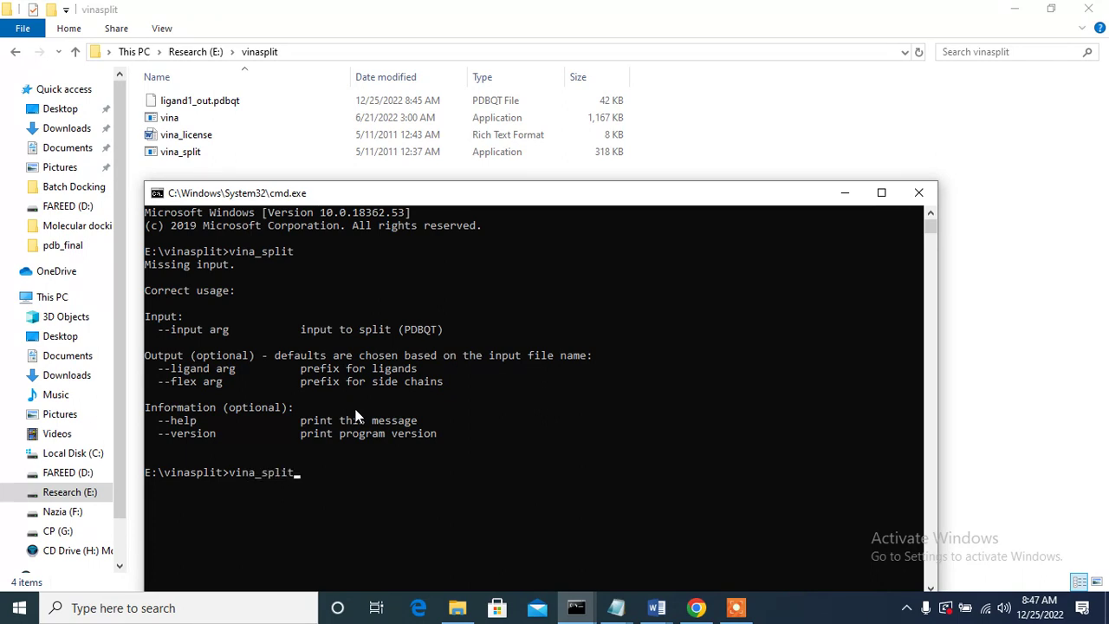
text( --)
text(ligand1_out.pdbqt)
key(BackSpace)
key(BackSpace)
key(BackSpace)
key(BackSpace)
key(BackSpace)
key(BackSpace)
key(BackSpace)
key(BackSpace)
key(BackSpace)
key(BackSpace)
key(BackSpace)
key(BackSpace)
key(BackSpace)
key(BackSpace)
text(t ligand1_out.pdbqt)
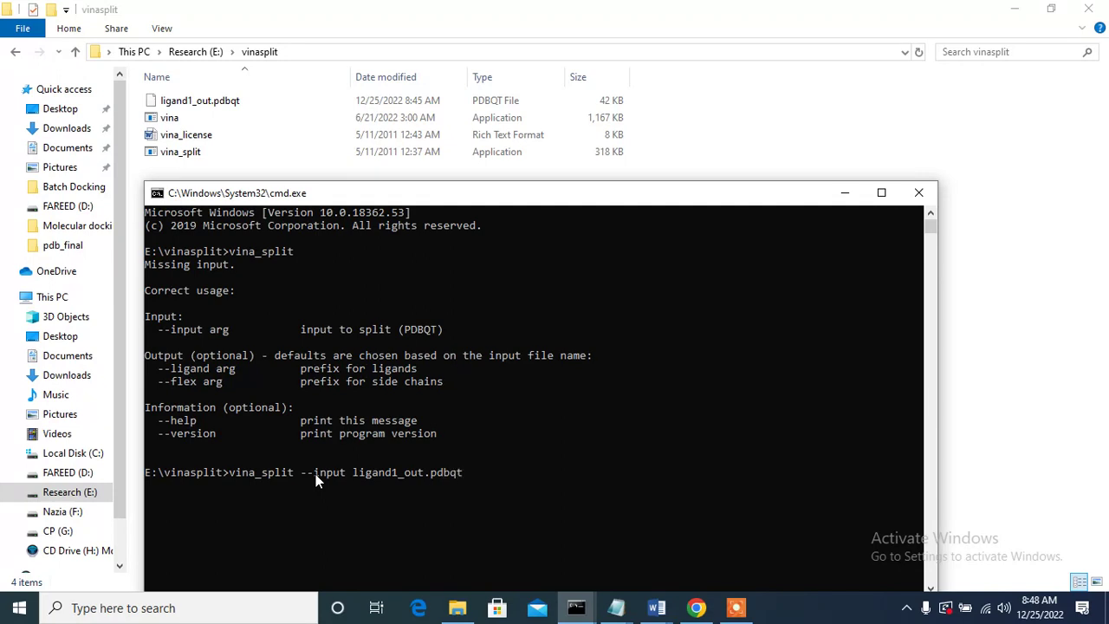
key(Return)
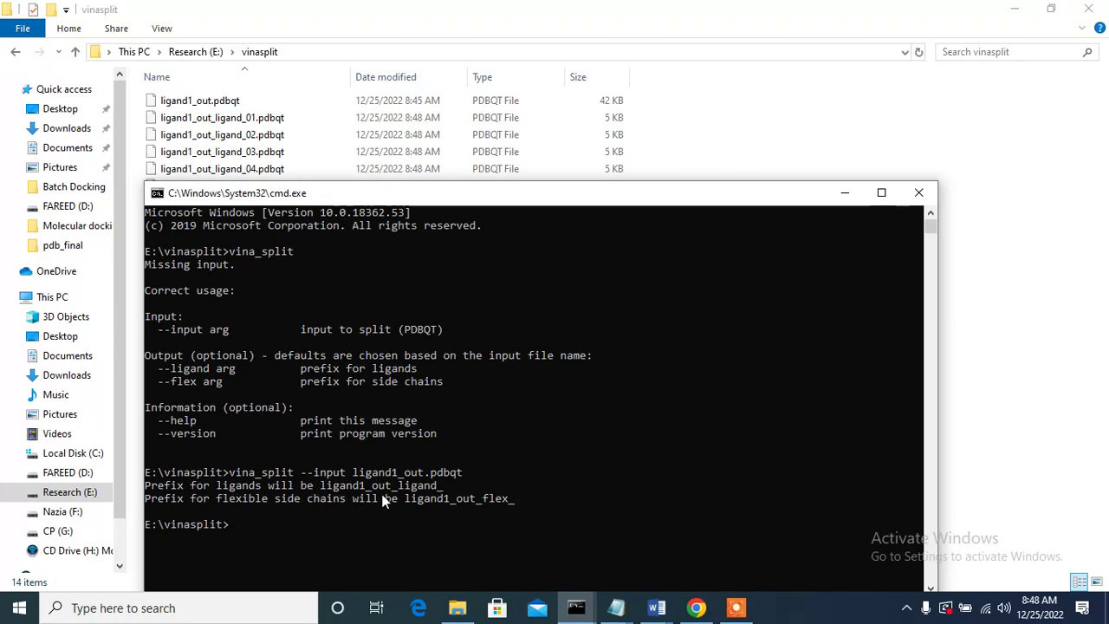
- Minimize the command prompt and inspect the split pose files in the vinasplit folder, selecting ligand1_out_ligand_01.pdbqt
click(841, 194)
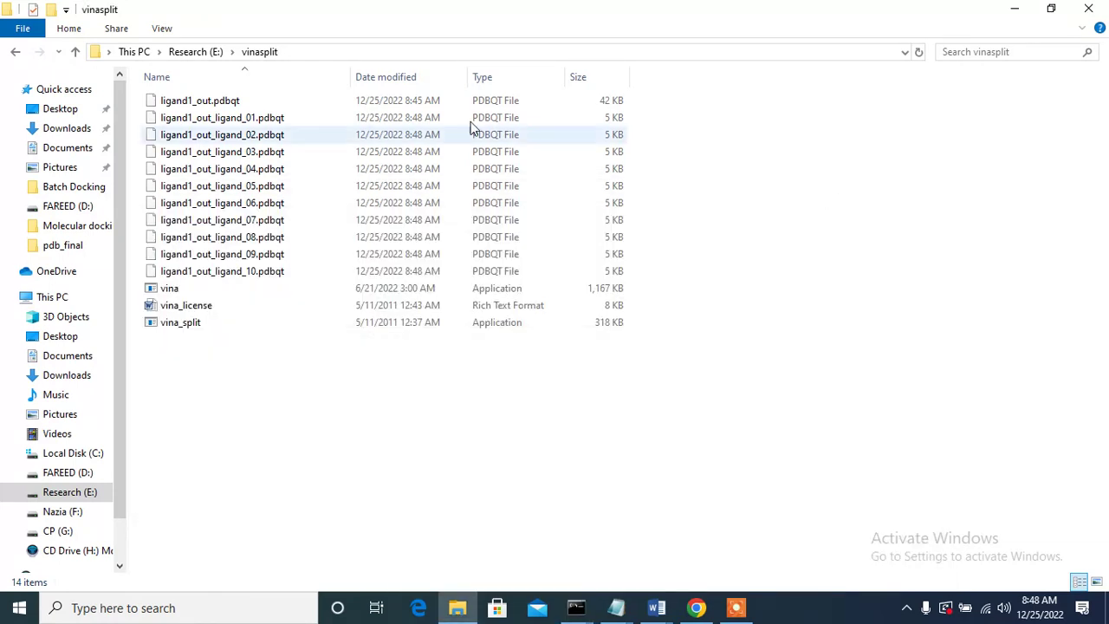
click(291, 124)
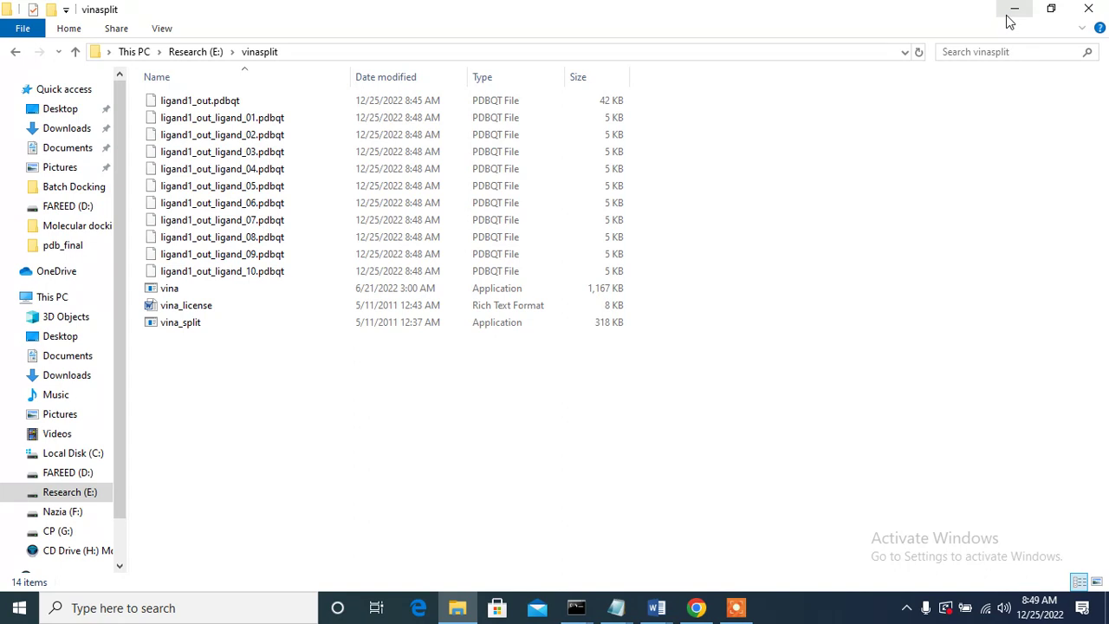
click(293, 128)
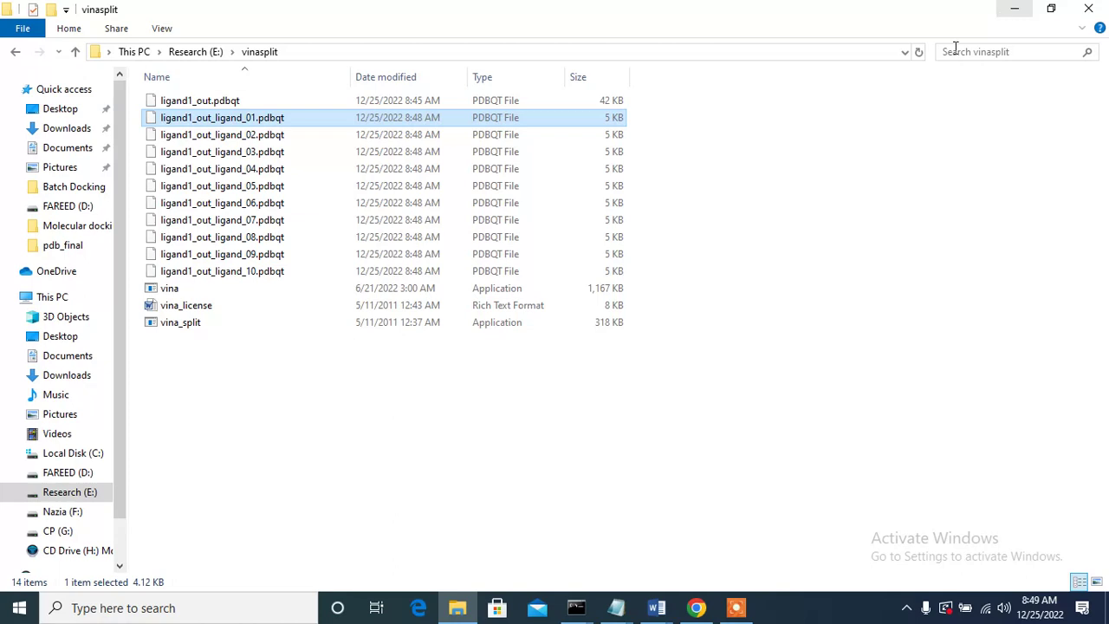
- Switch to the Batch Docking command prompt and examine ligand4's docking output, including the grid settings and the affinity table
mouse_move(575, 609)
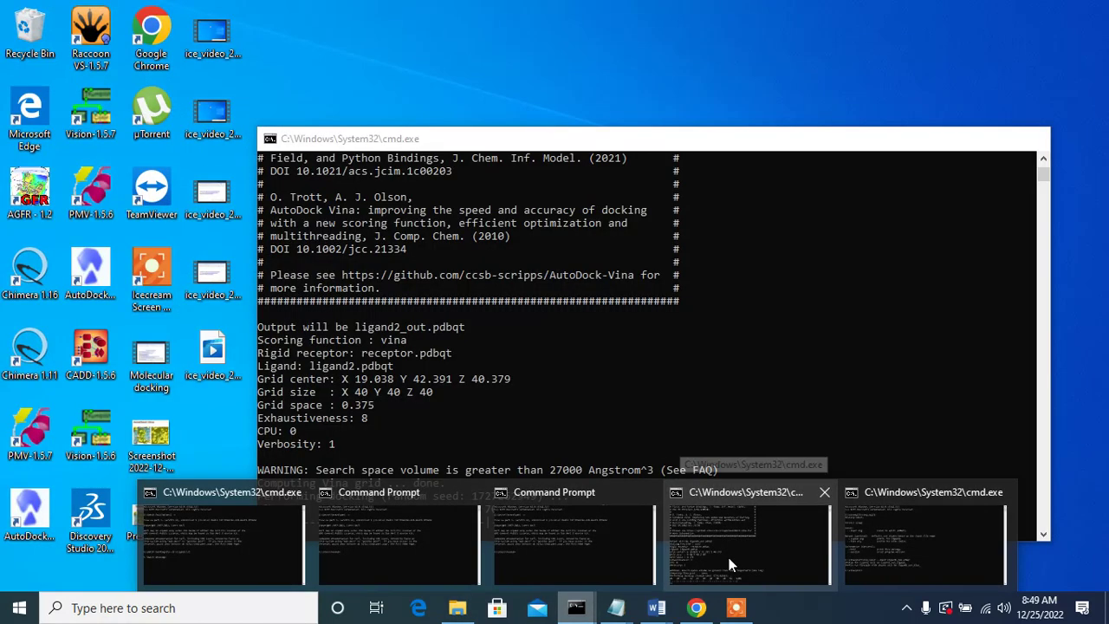
click(731, 565)
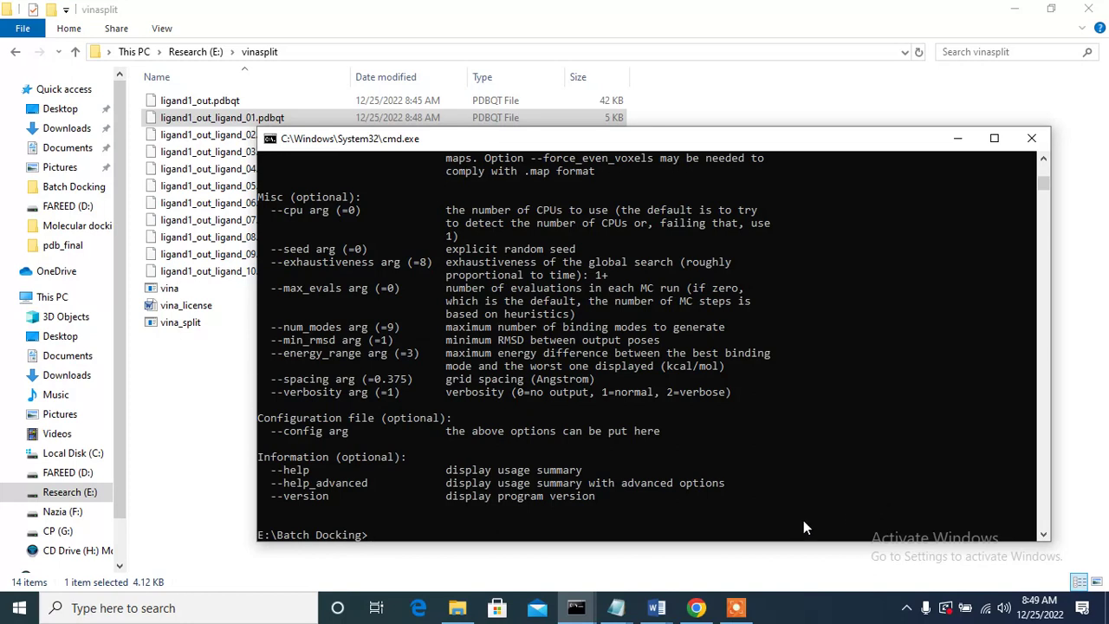
click(579, 608)
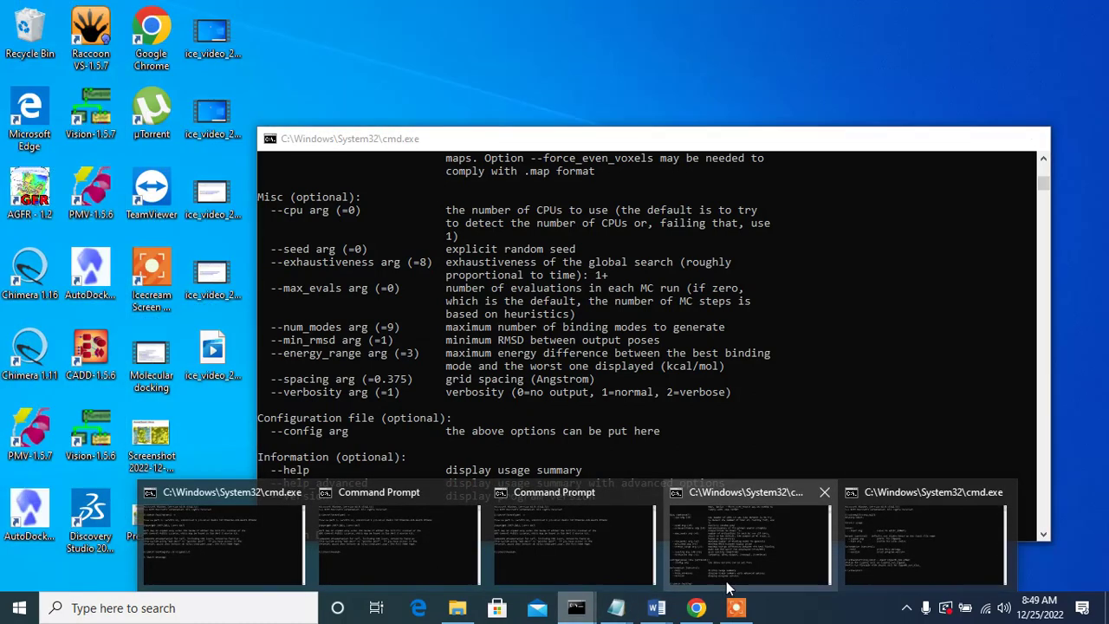
mouse_move(876, 520)
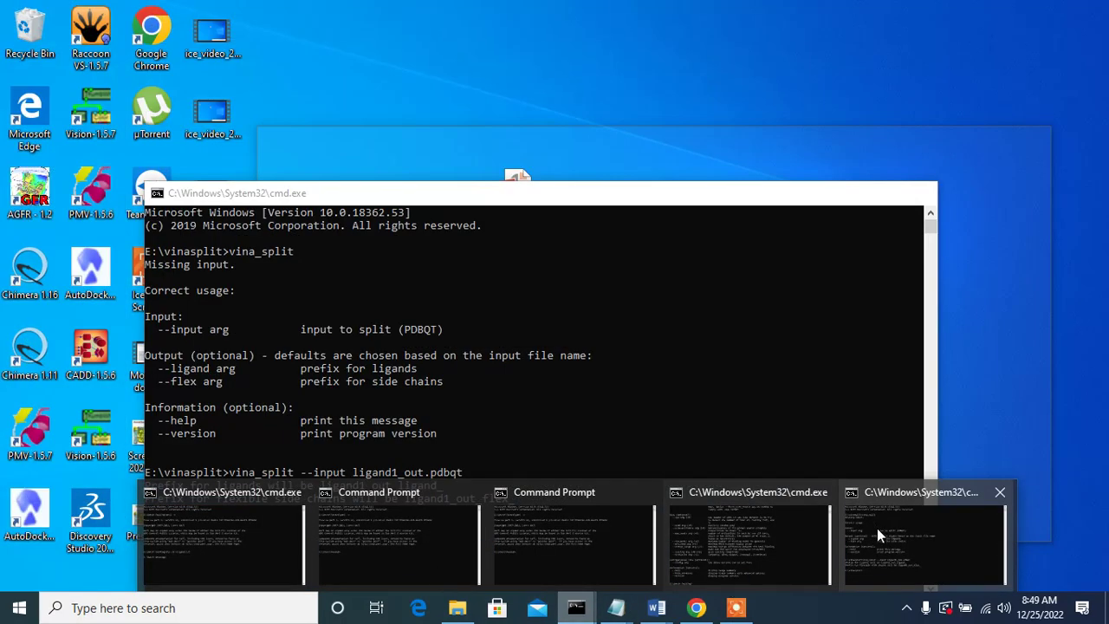
click(794, 542)
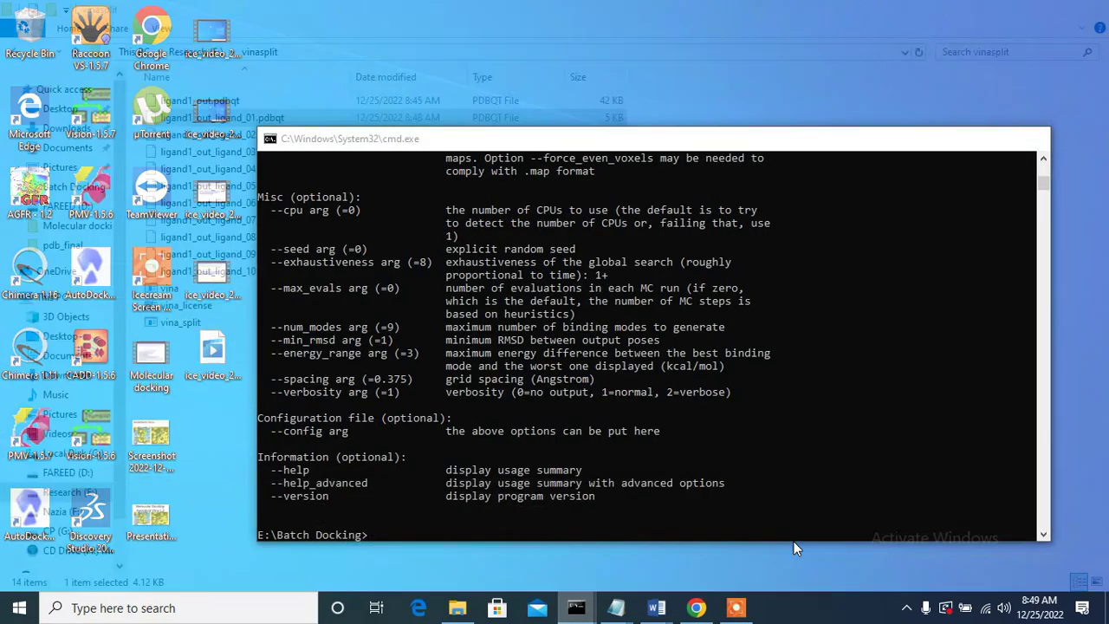
scroll(1044, 173, up, 1)
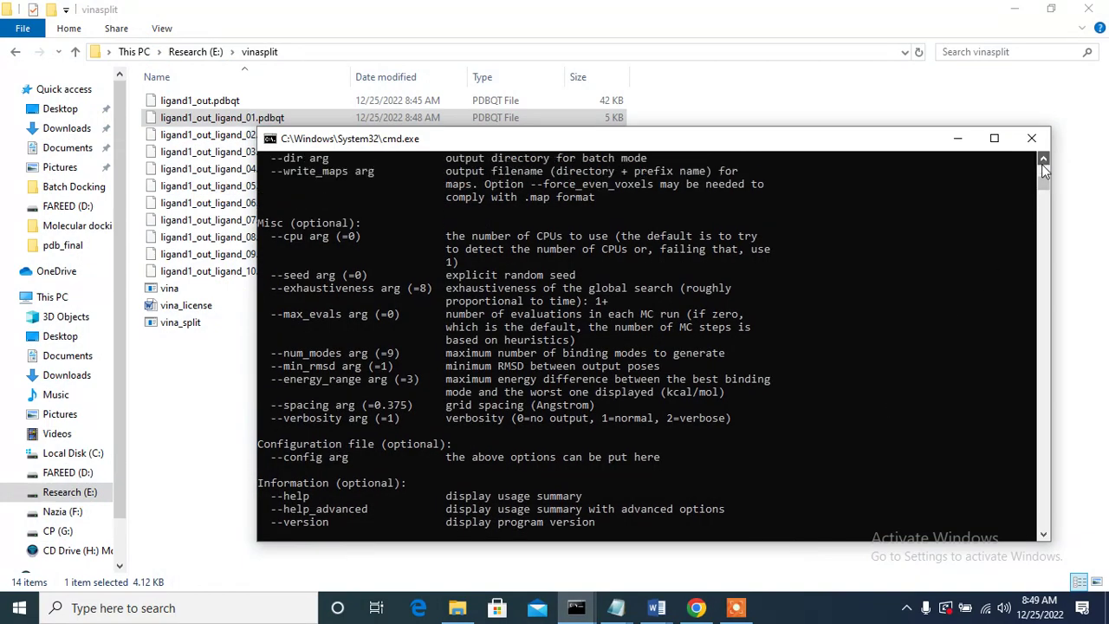
drag(1048, 187, 1048, 182)
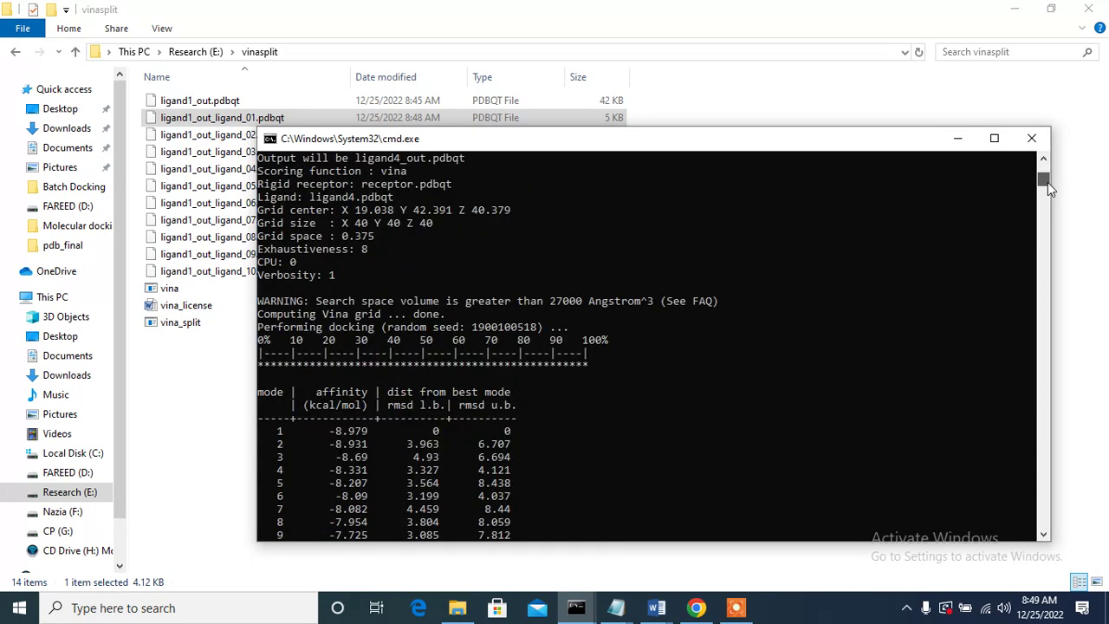
click(1044, 160)
click(1044, 159)
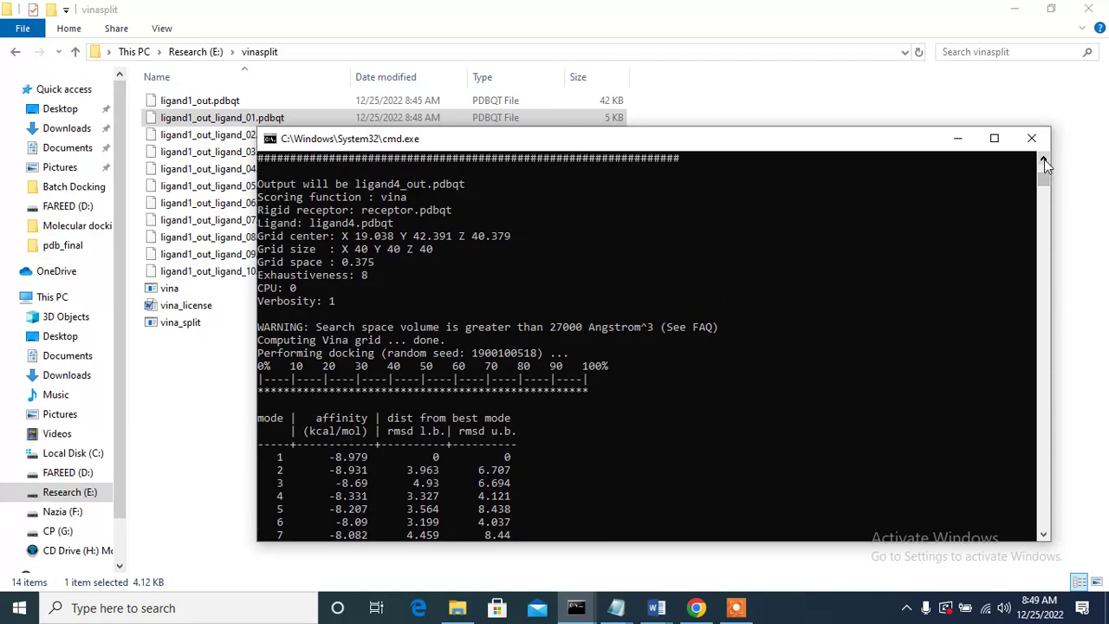
click(1044, 160)
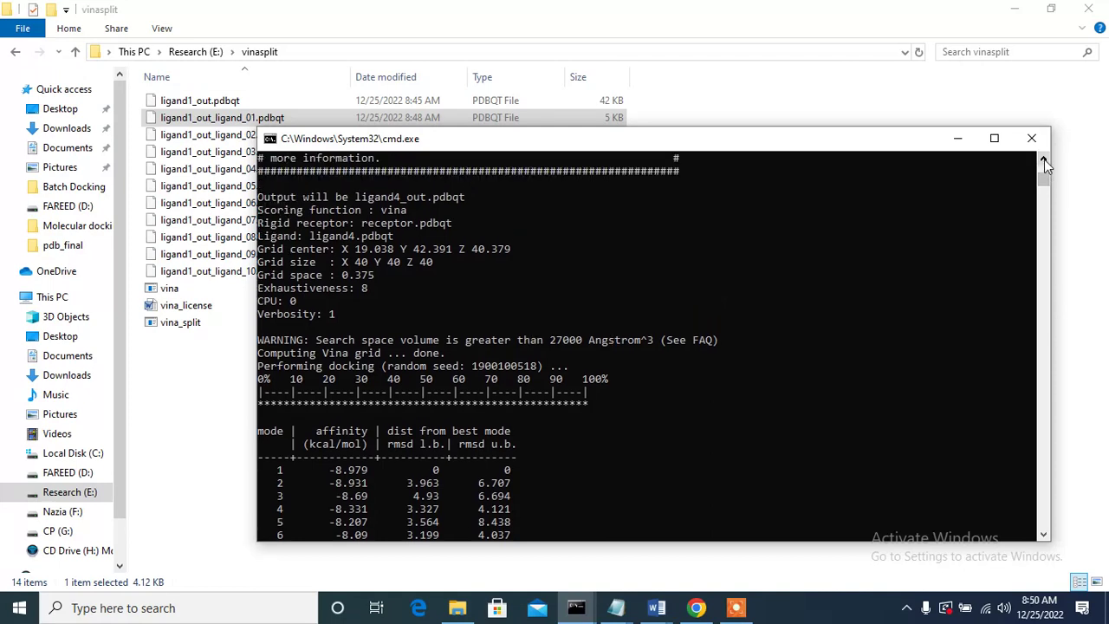
click(1043, 535)
click(1043, 534)
click(1043, 535)
click(1043, 535)
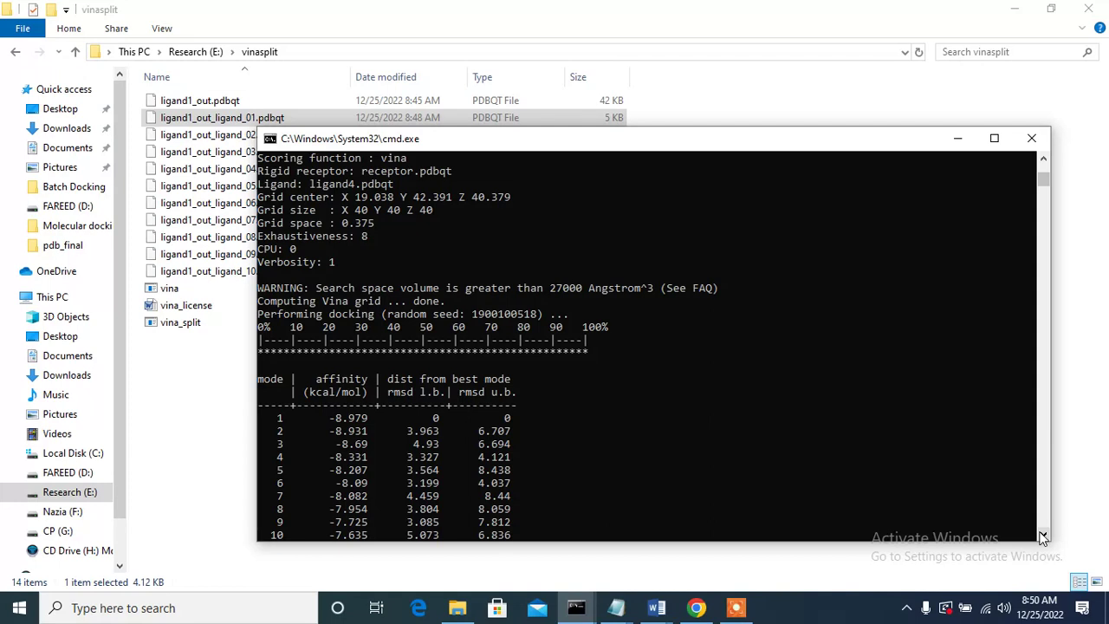
- Return to File Explorer and open the Batch Docking folder on the Research (E:) drive to review the docking files
click(194, 51)
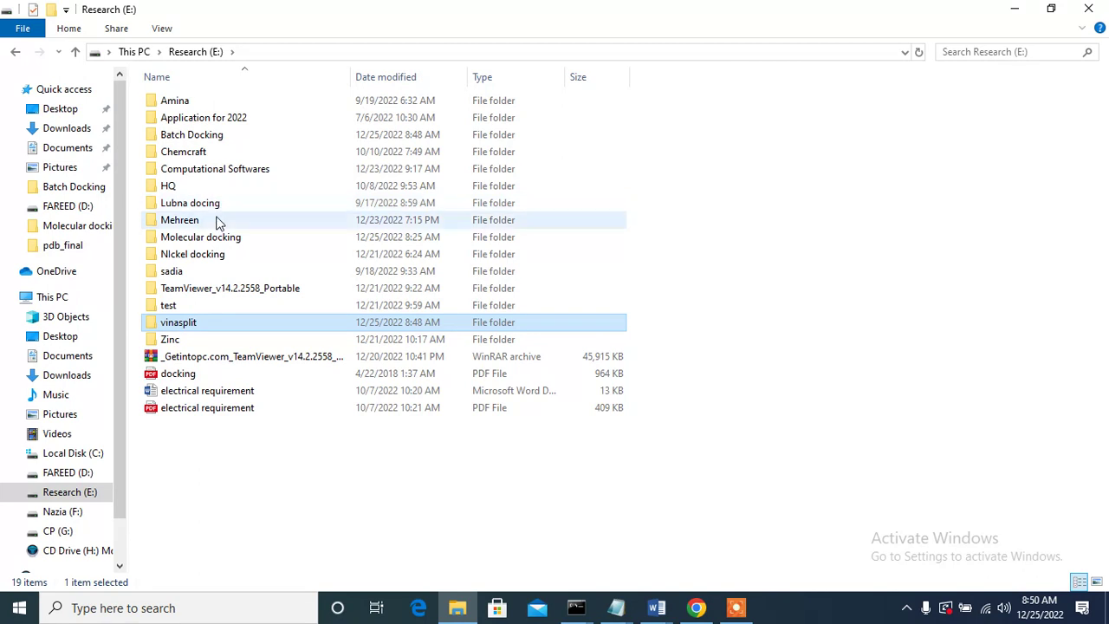
double_click(218, 138)
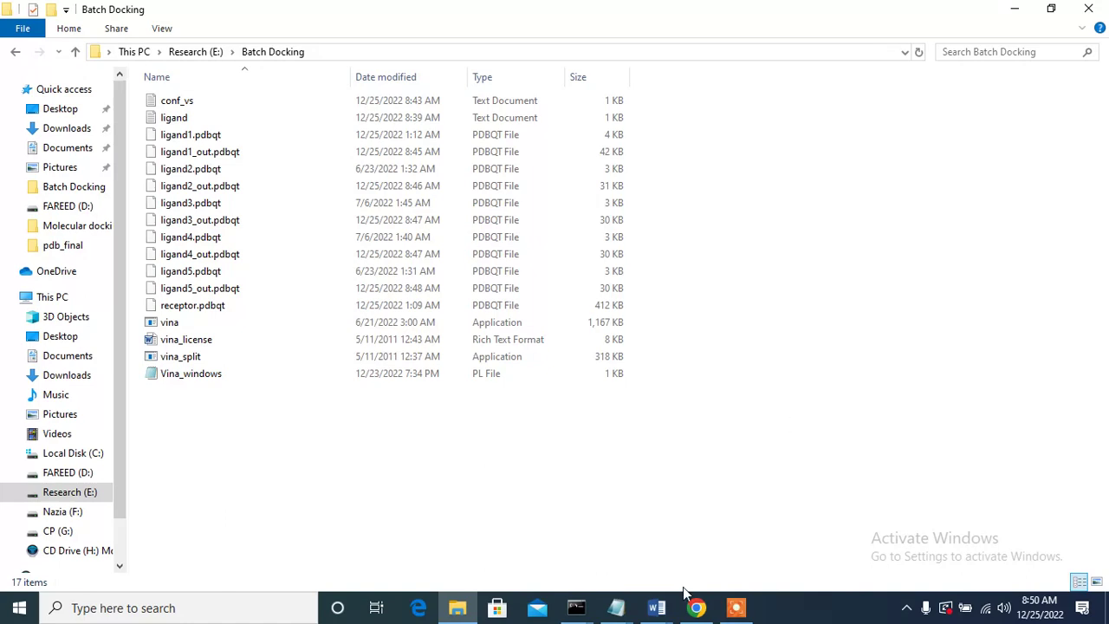
mouse_move(697, 609)
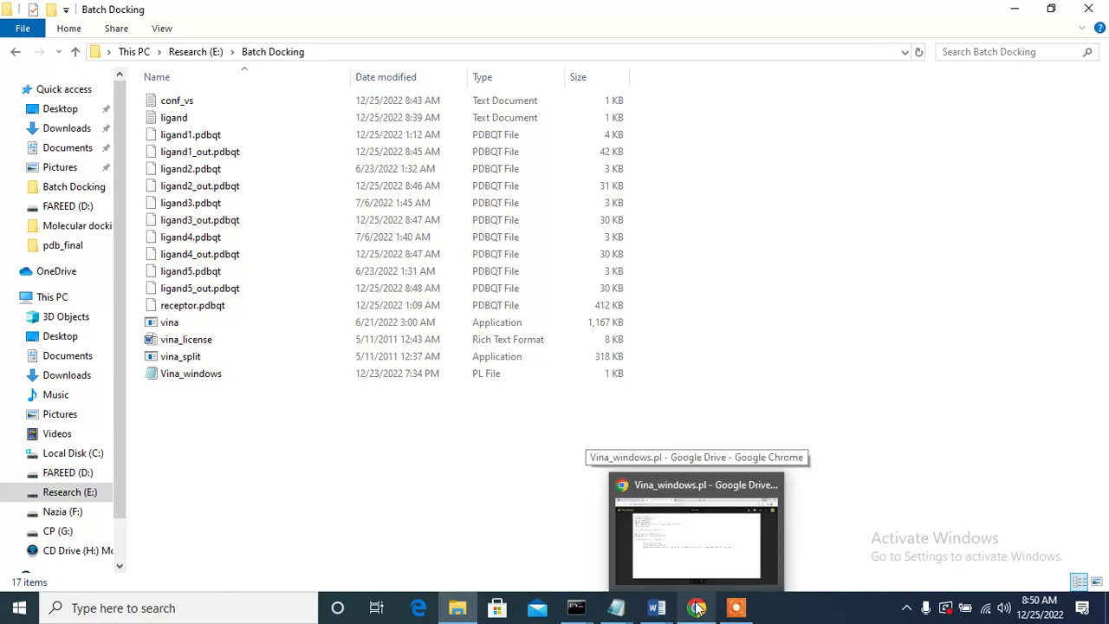